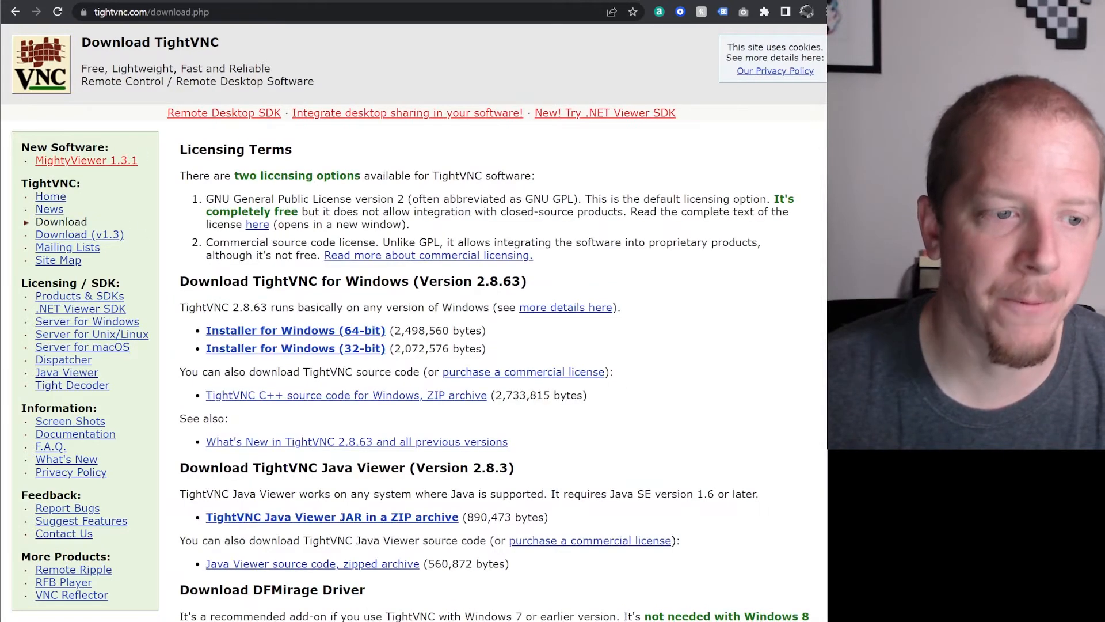
- Download the 64-bit Windows installer and install TightVNC with the licence accepted, the Typical setup type and the default additional tasks
left_click(298, 333)
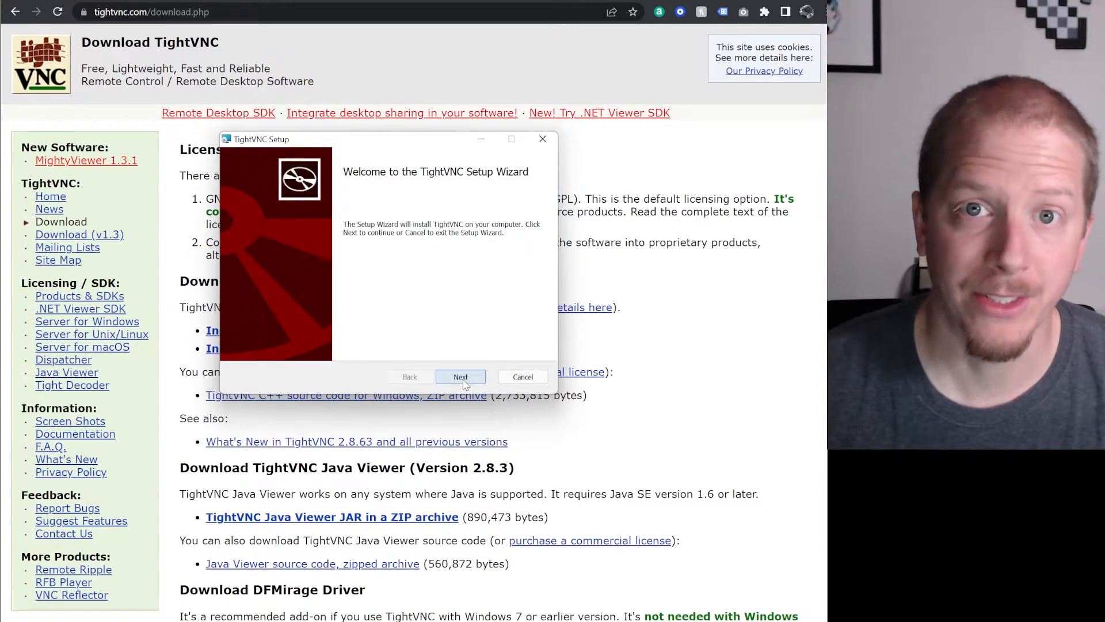
left_click(462, 378)
left_click(321, 345)
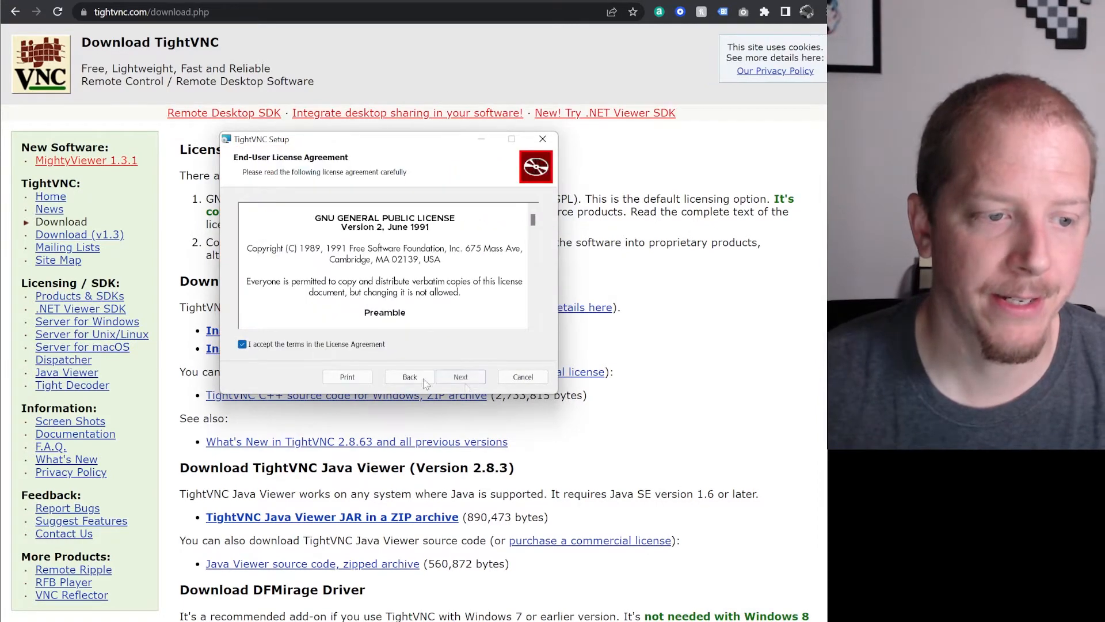
left_click(461, 377)
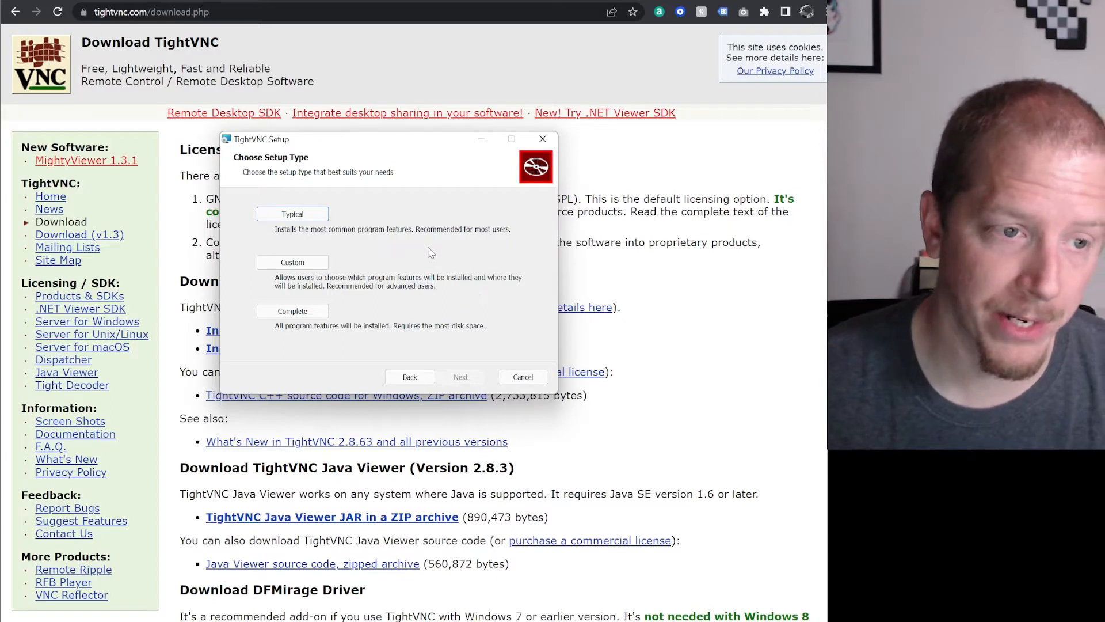
left_click(284, 211)
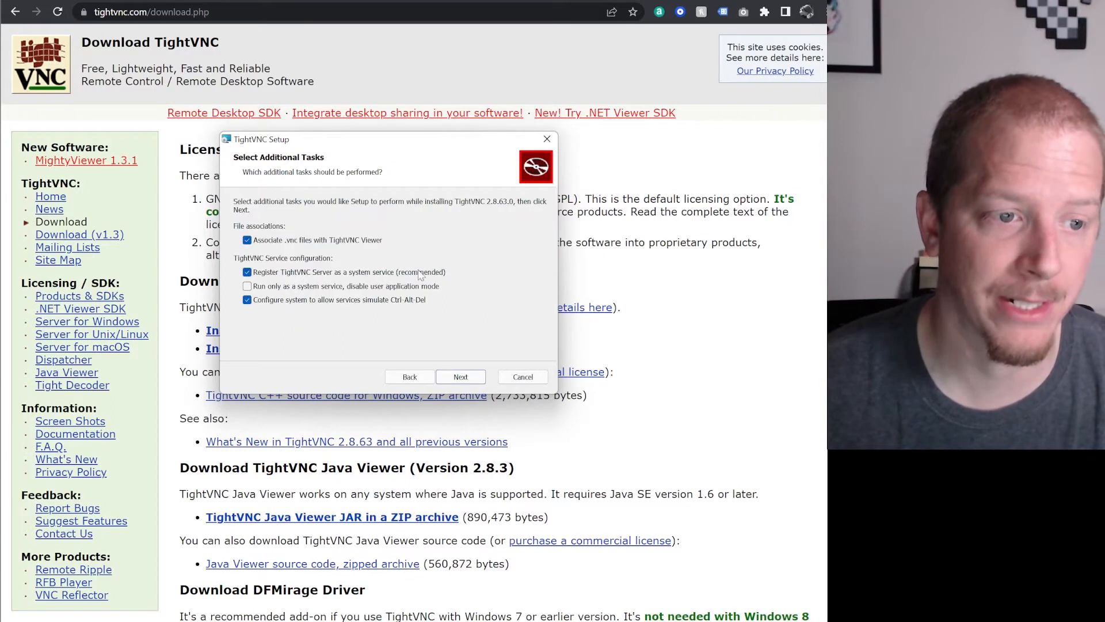
left_click(460, 376)
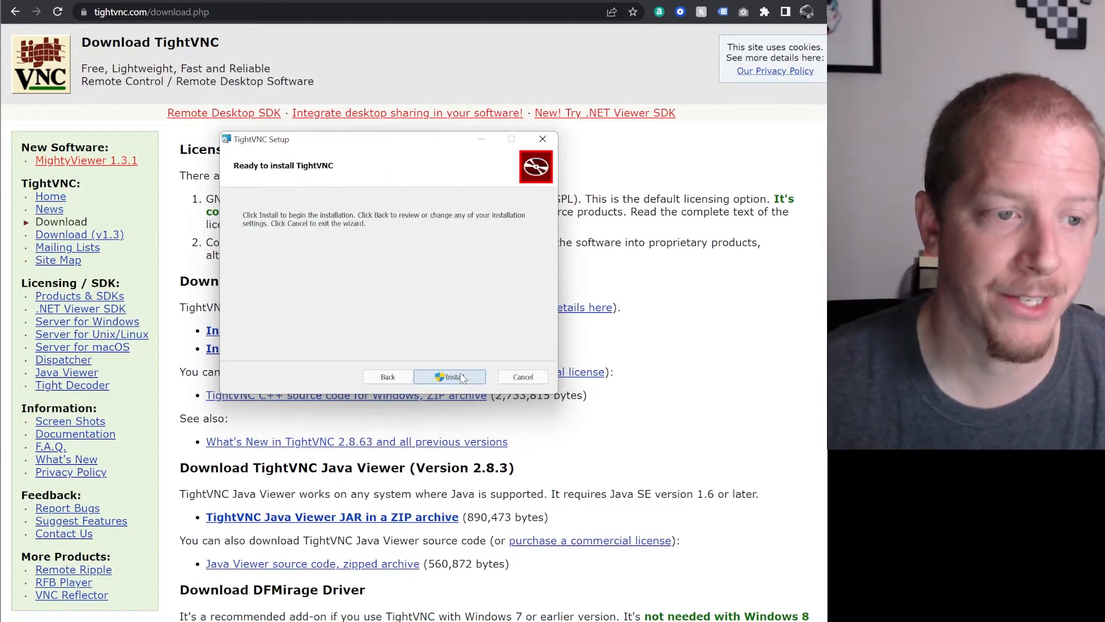
left_click(454, 377)
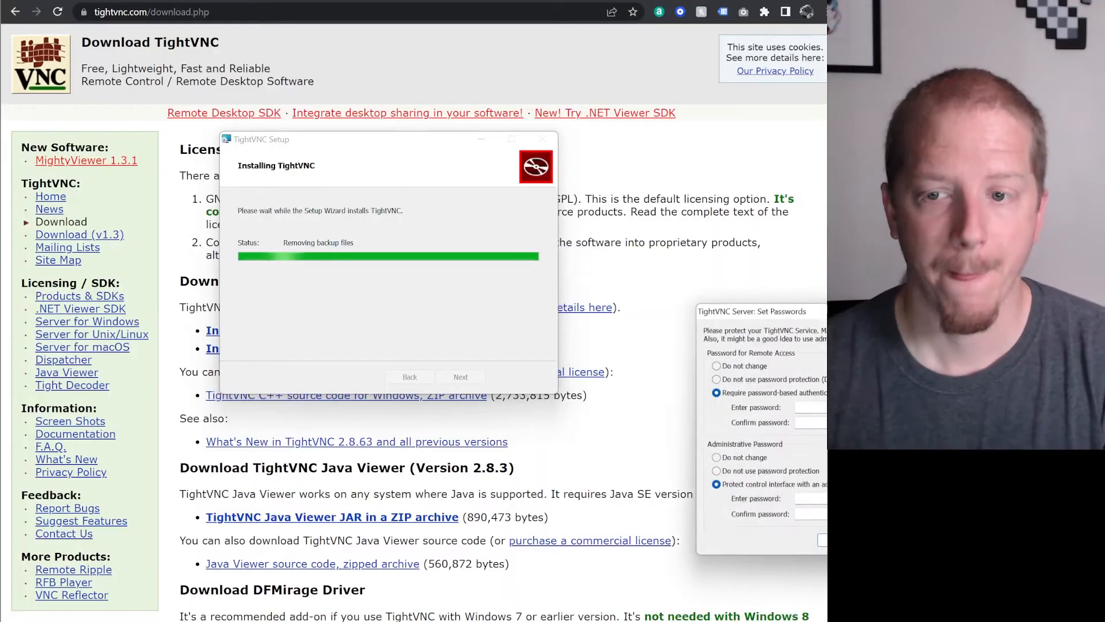
- Enter and confirm the remote access password for the TightVNC Server, keeping password-based authentication required
left_click_drag(803, 314, 463, 201)
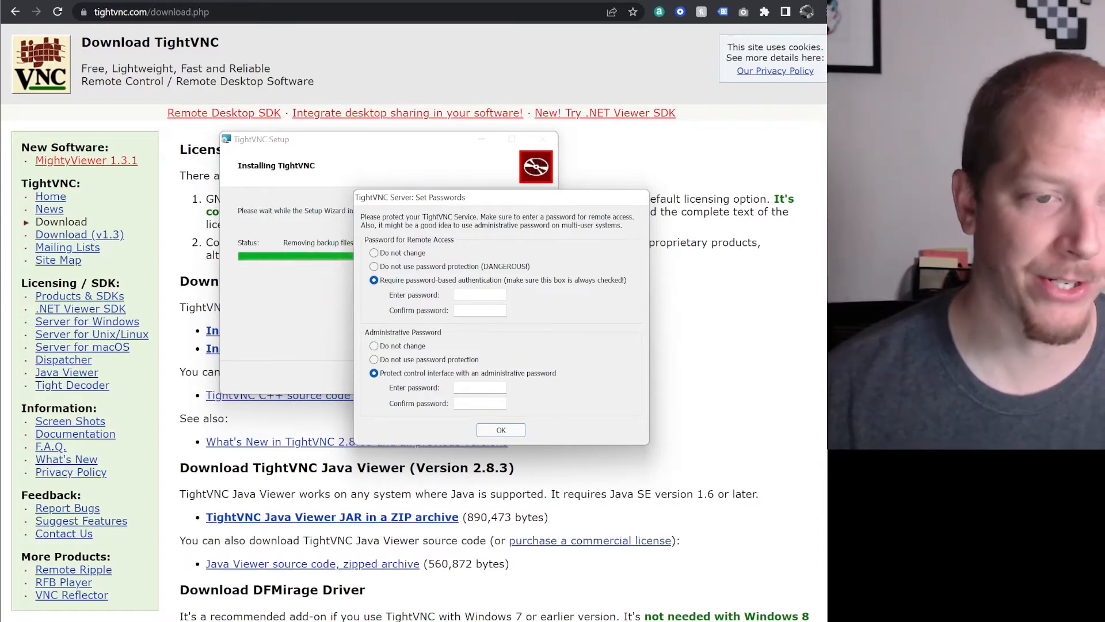
left_click(480, 295)
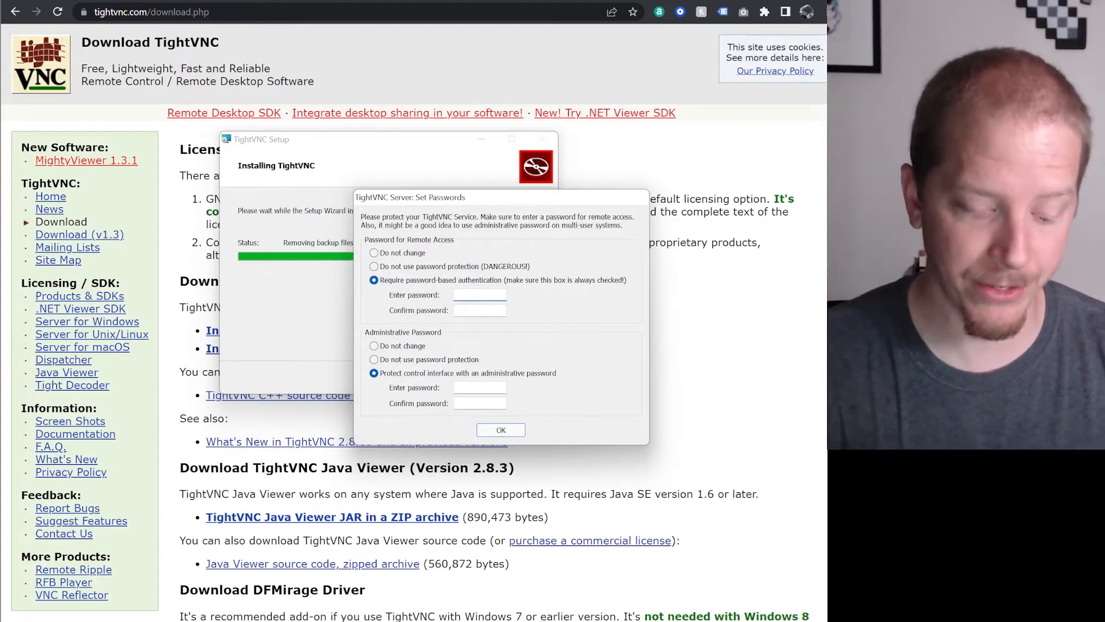
type("•••••••")
type("••")
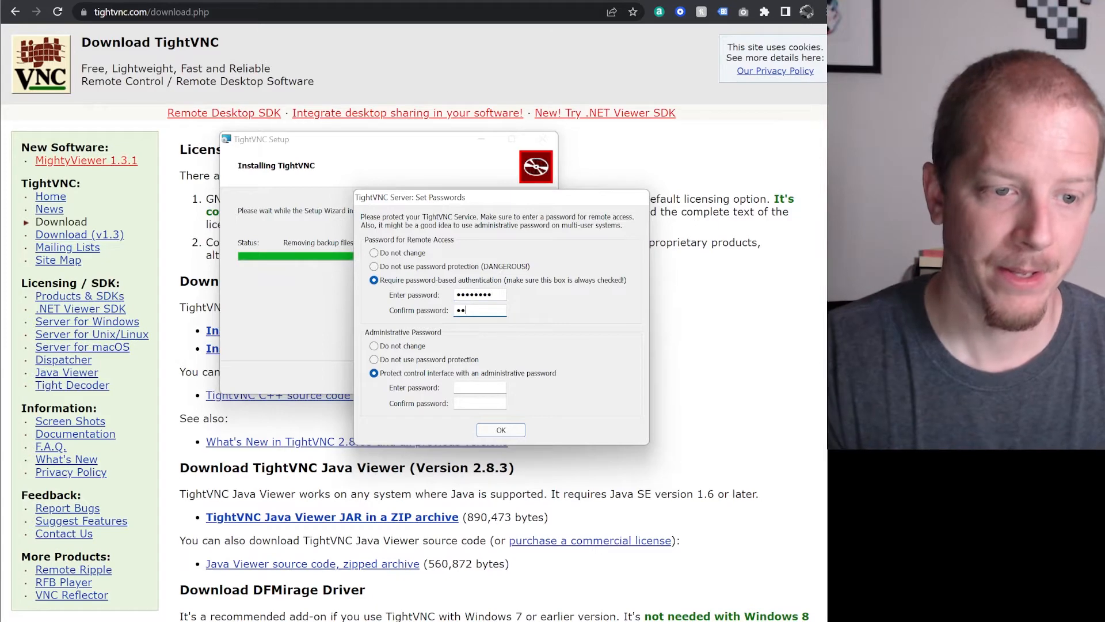
type("••••••")
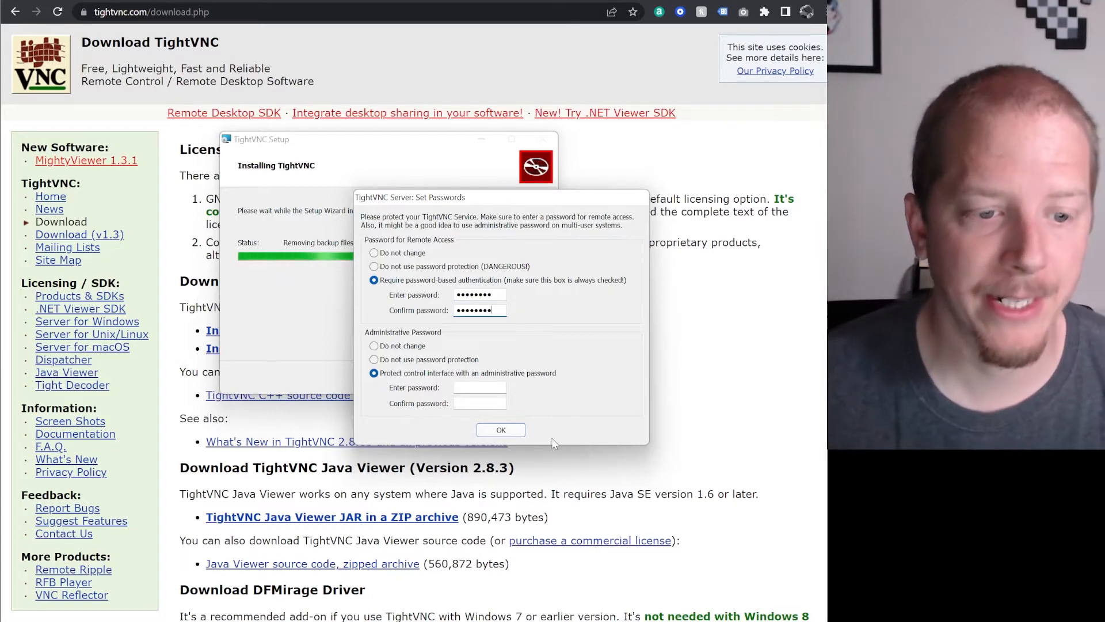
- Set the administrative password option to no password protection, apply the password settings and finish the setup wizard
left_click(500, 432)
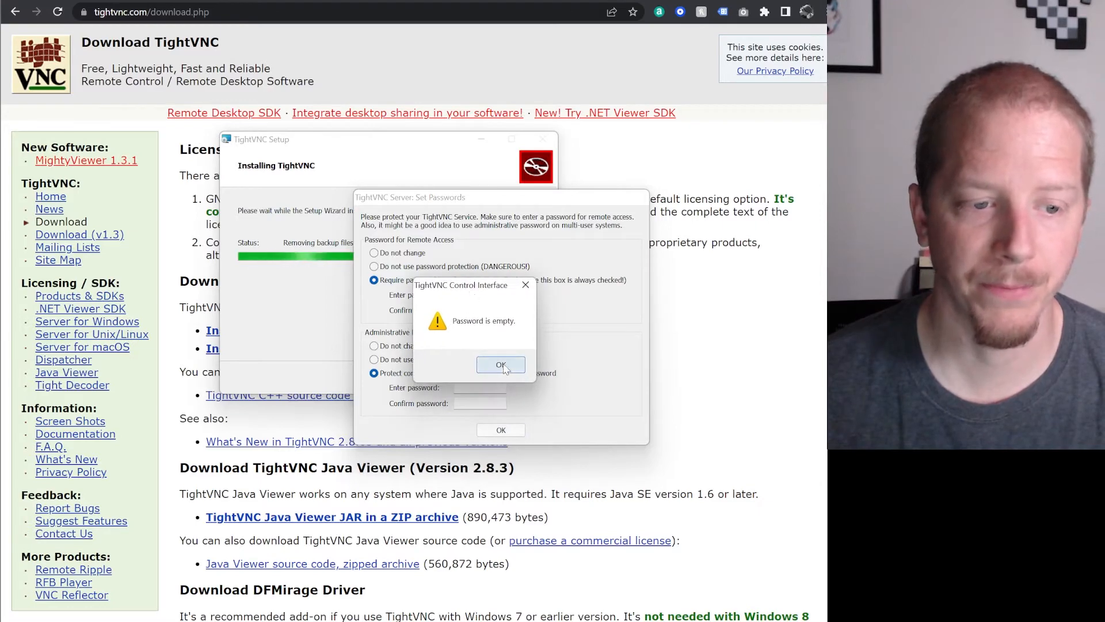
key("Return")
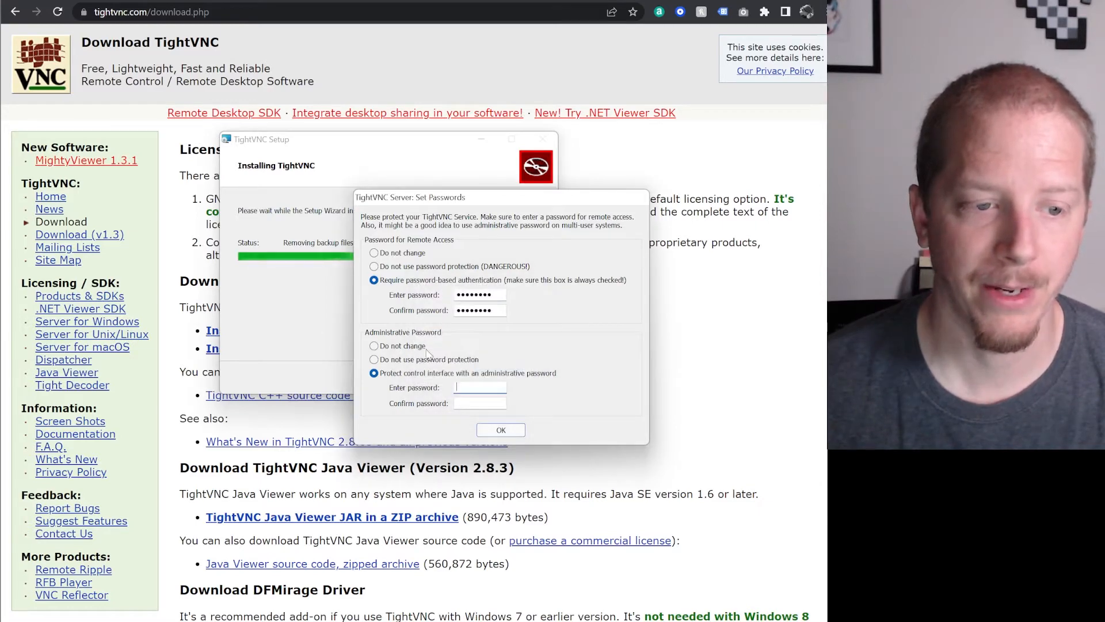
left_click(374, 361)
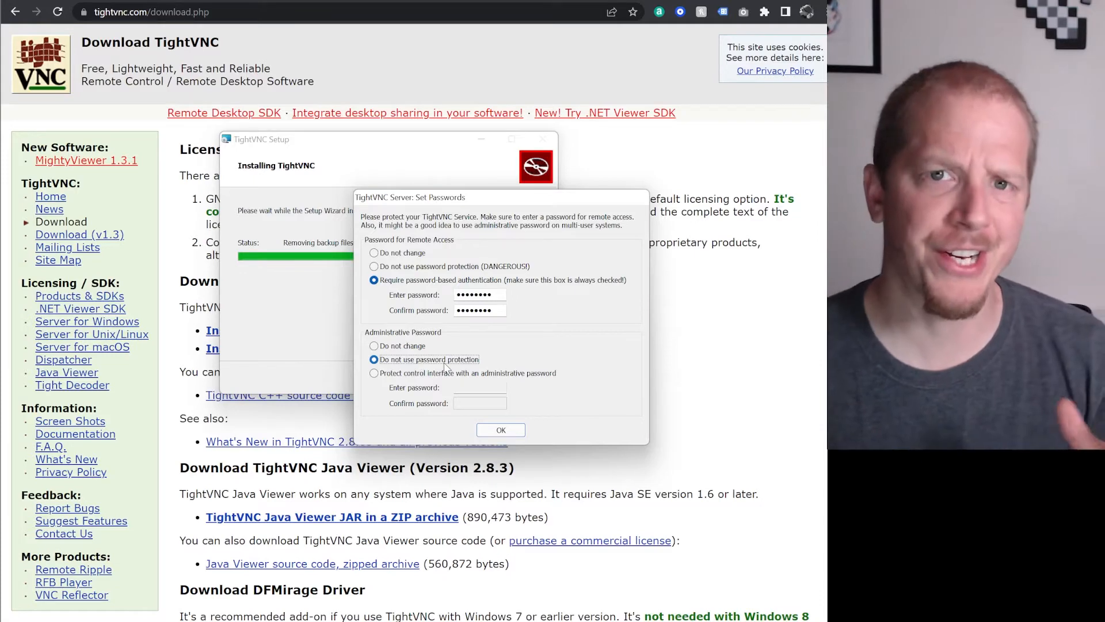
left_click(509, 430)
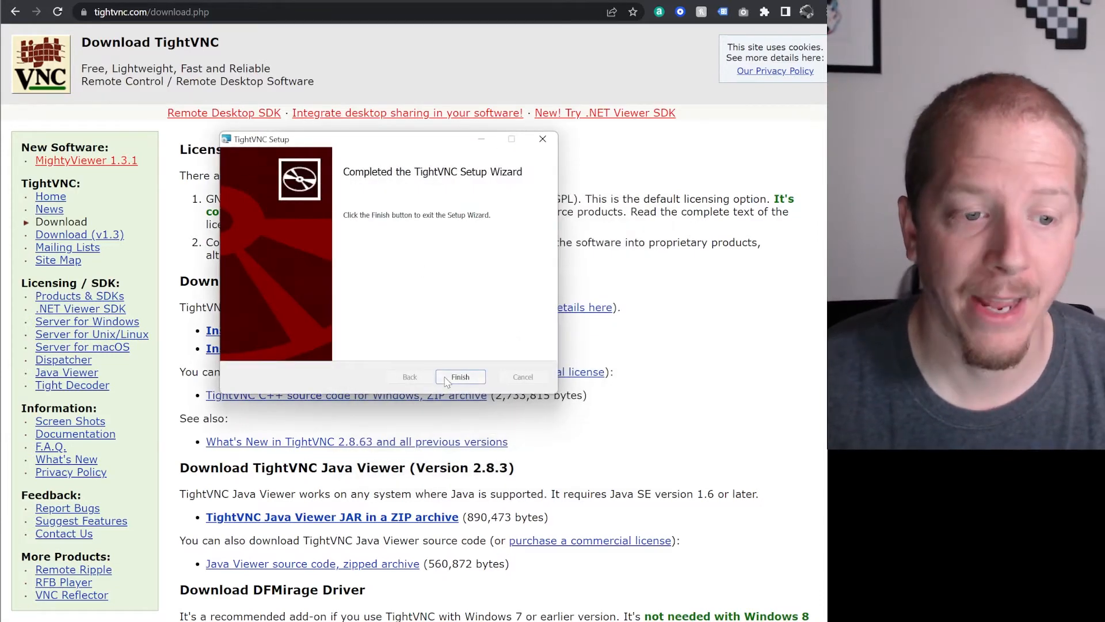
left_click(445, 380)
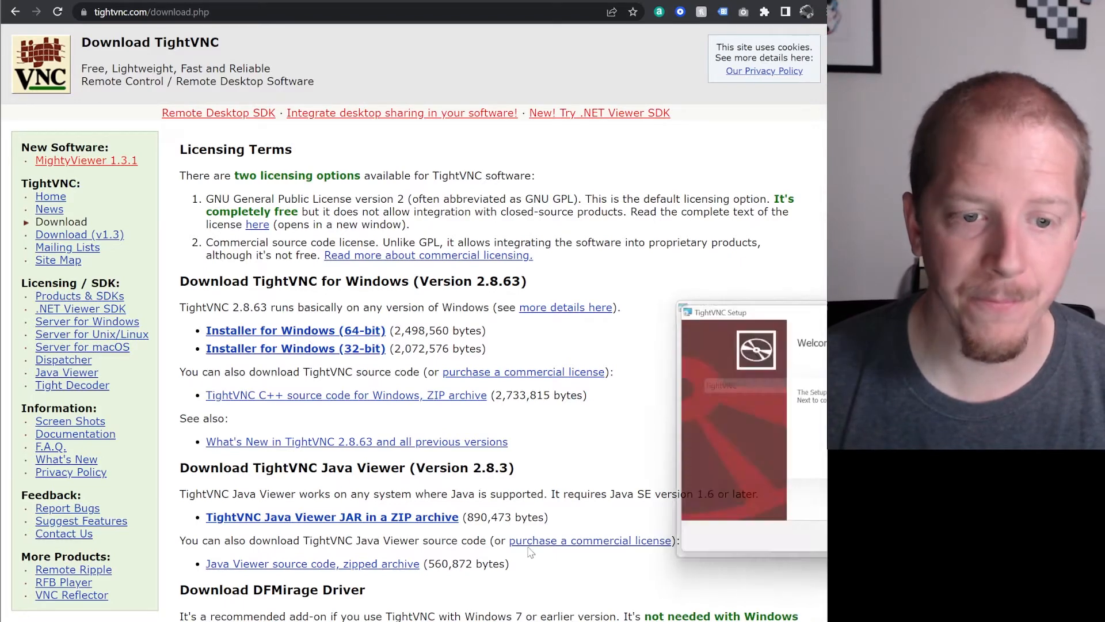
- Accept the licence agreement in the newly opened TightVNC setup wizard and choose the Custom setup type
left_click_drag(868, 311, 351, 171)
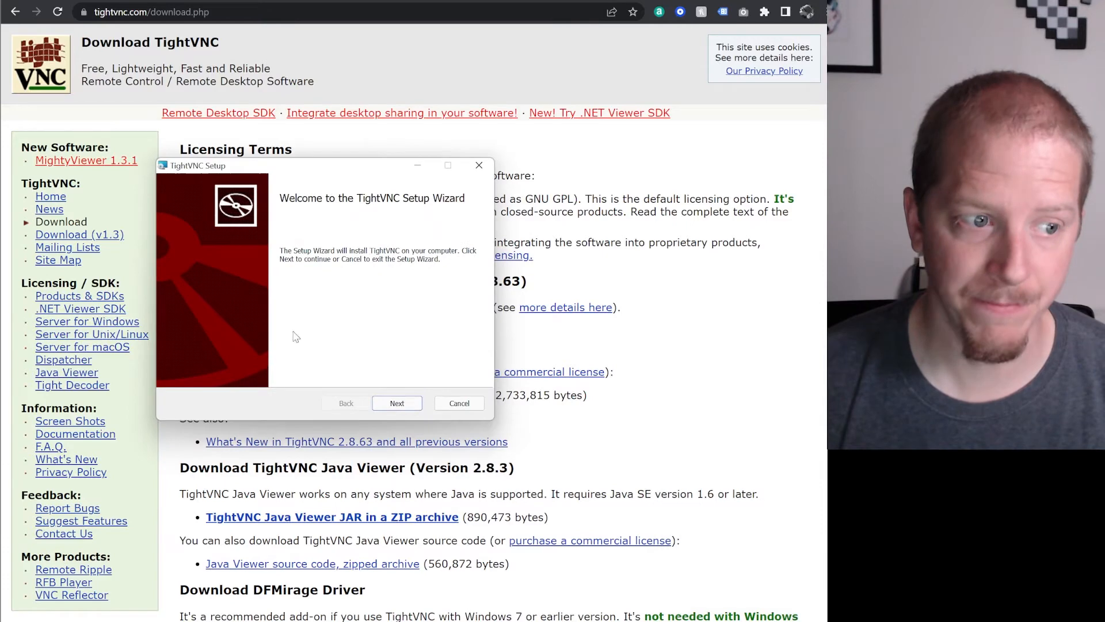
left_click(396, 403)
left_click(241, 371)
left_click(397, 407)
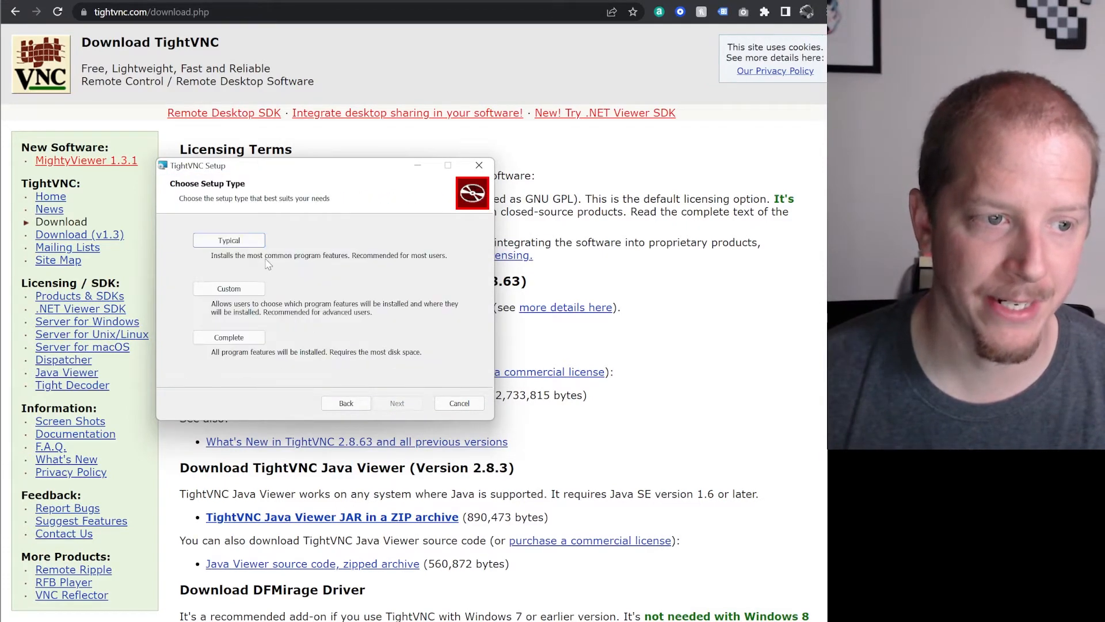
left_click(240, 290)
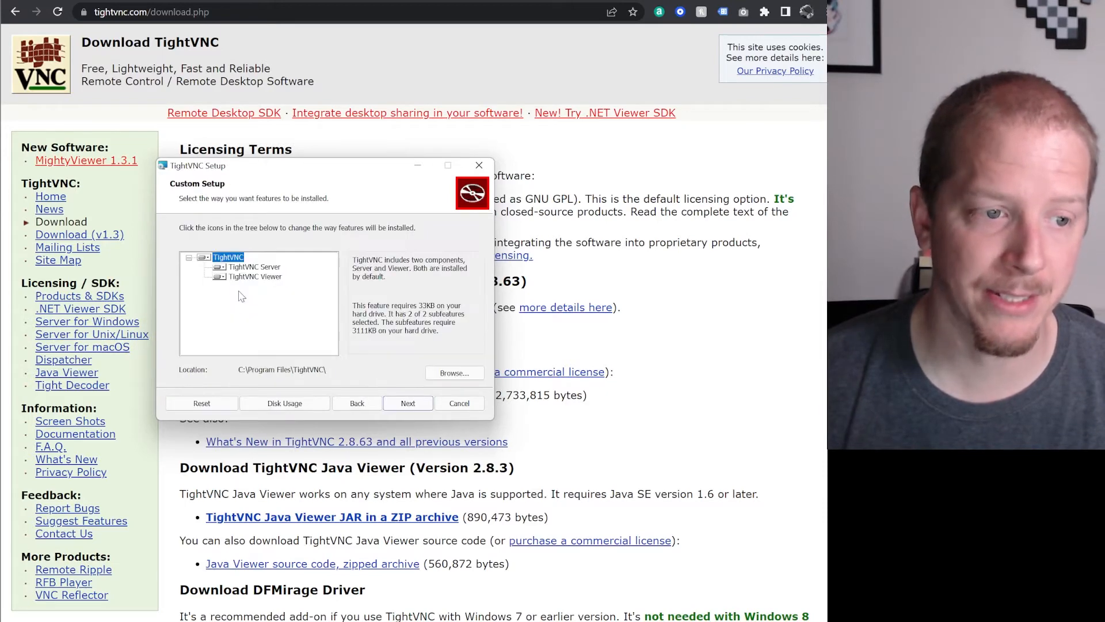
- Make the entire TightVNC Server feature unavailable and install only TightVNC Viewer, with .vnc files associated with it
left_click(221, 268)
left_click(279, 332)
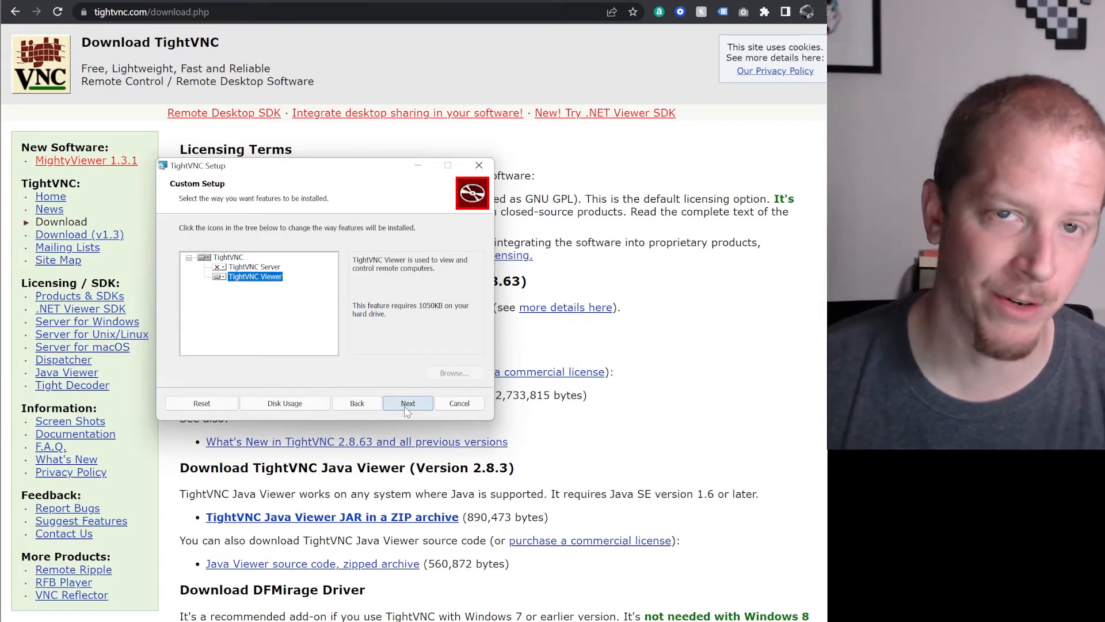
left_click(221, 267)
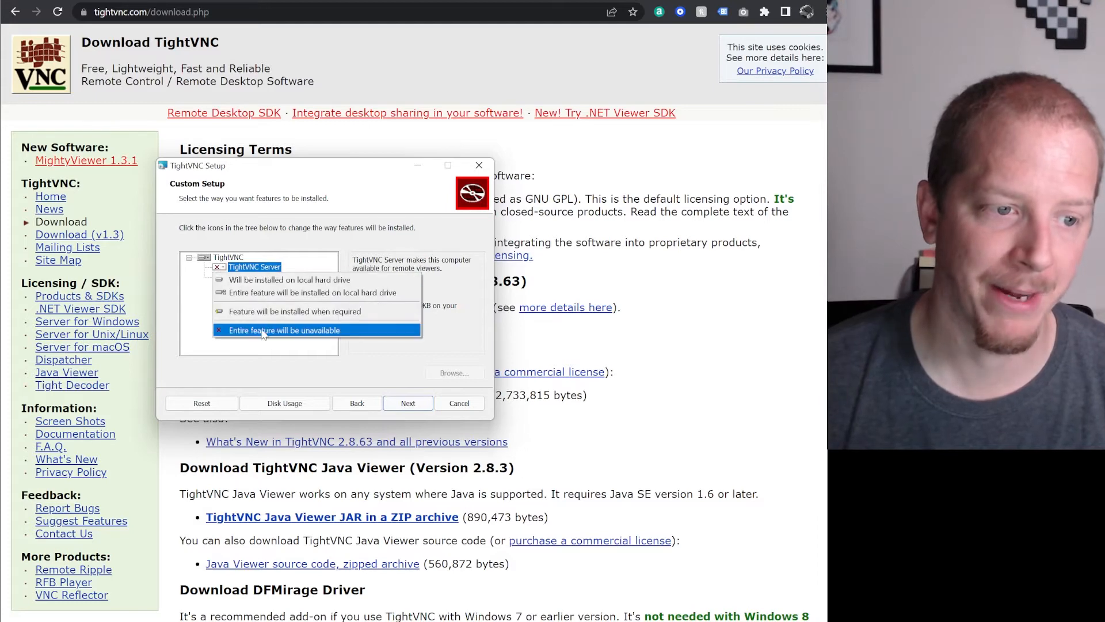
left_click(269, 332)
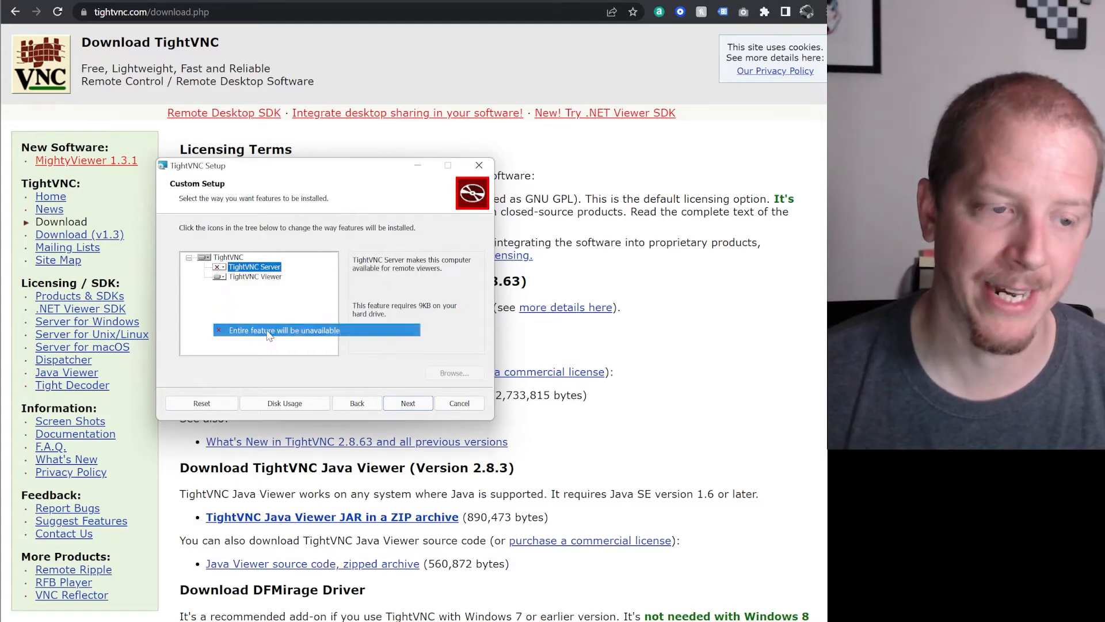
left_click(408, 401)
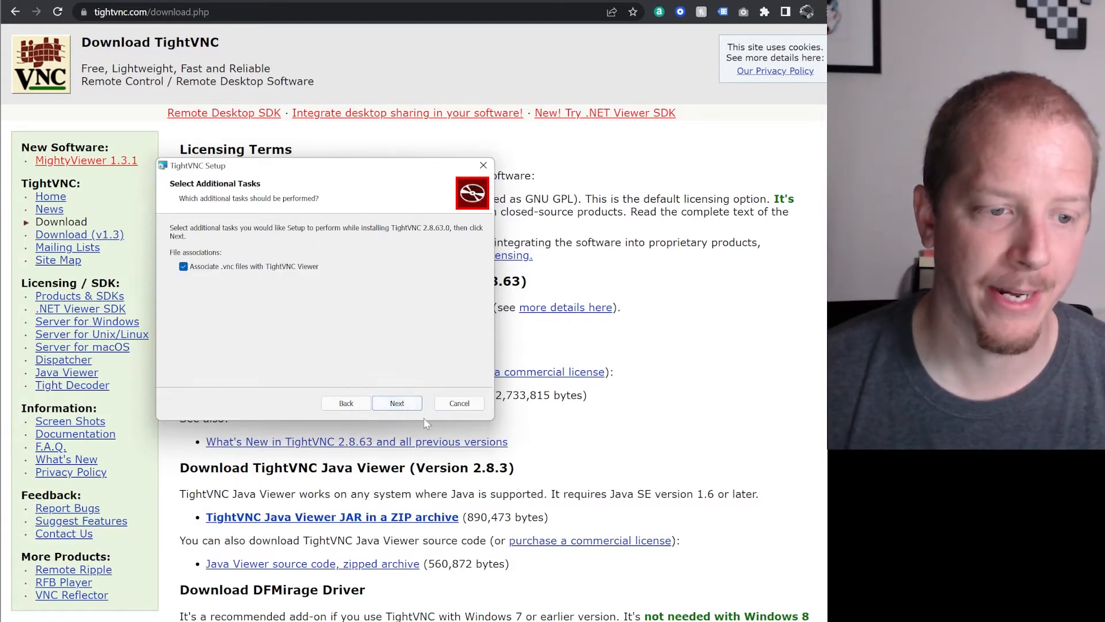
left_click(403, 406)
left_click(400, 406)
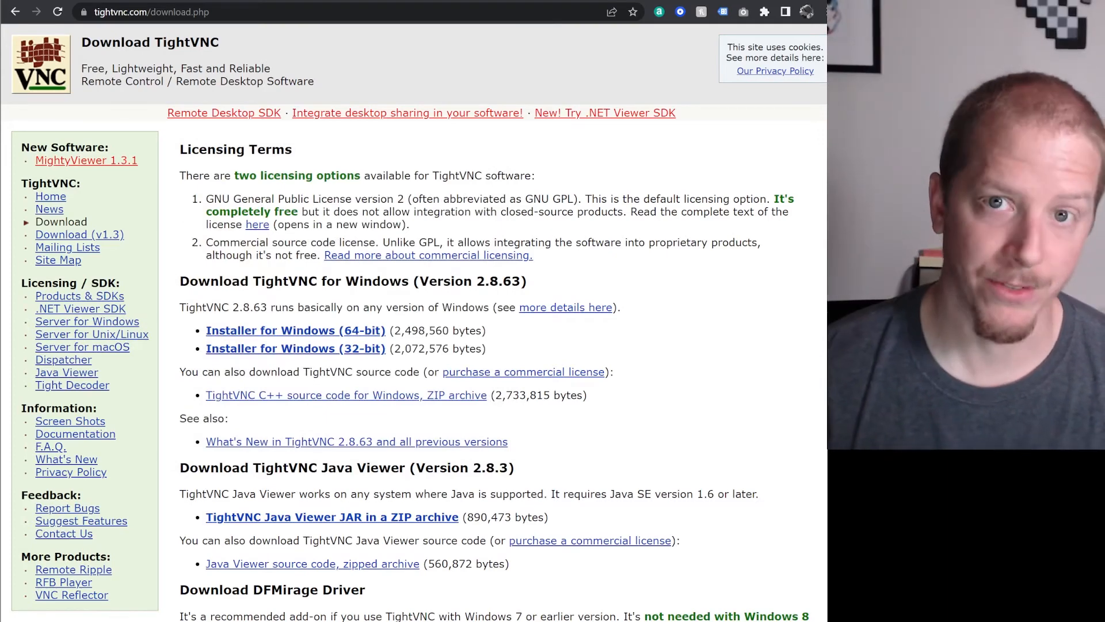
- Search the installed apps for "tight" and launch TightVNC Viewer, placing its connection window over the download page
key("super")
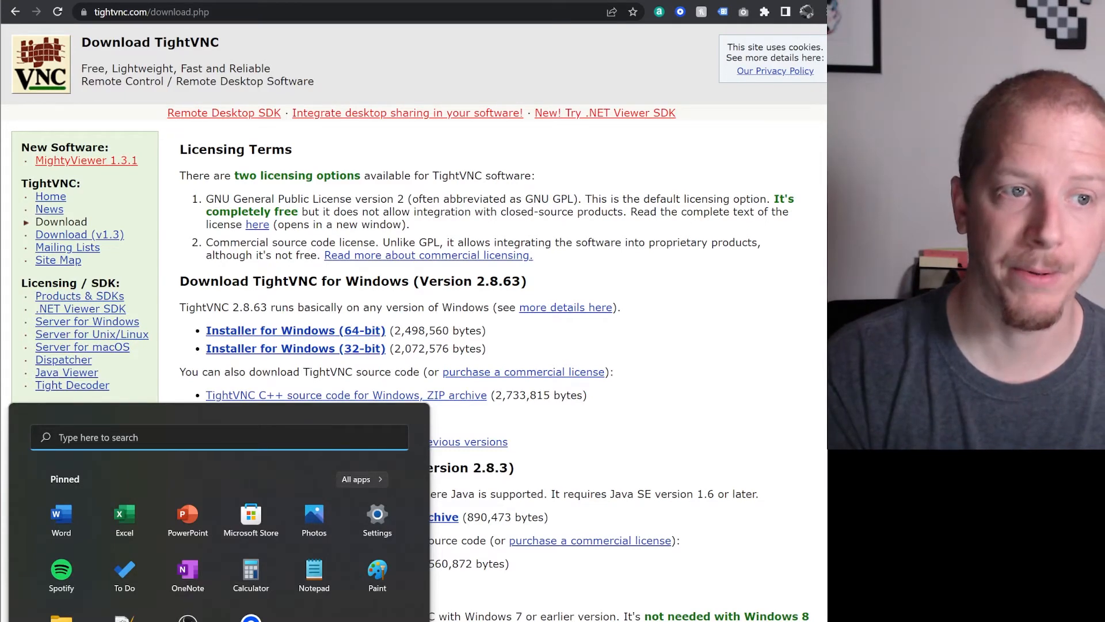
type("tight")
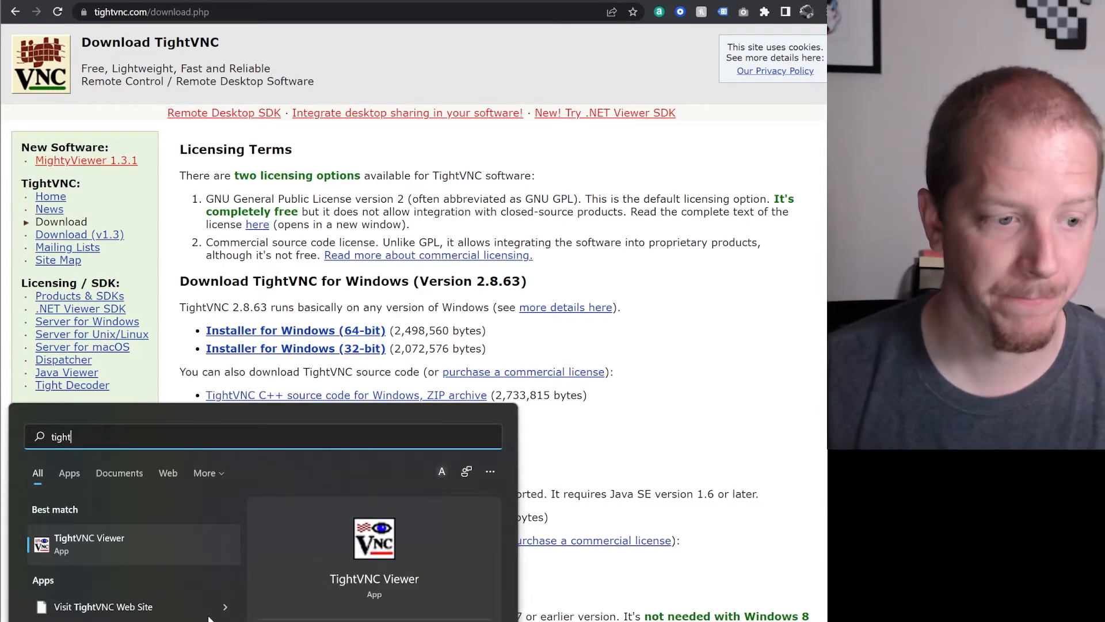
left_click(144, 547)
left_click_drag(877, 343, 418, 204)
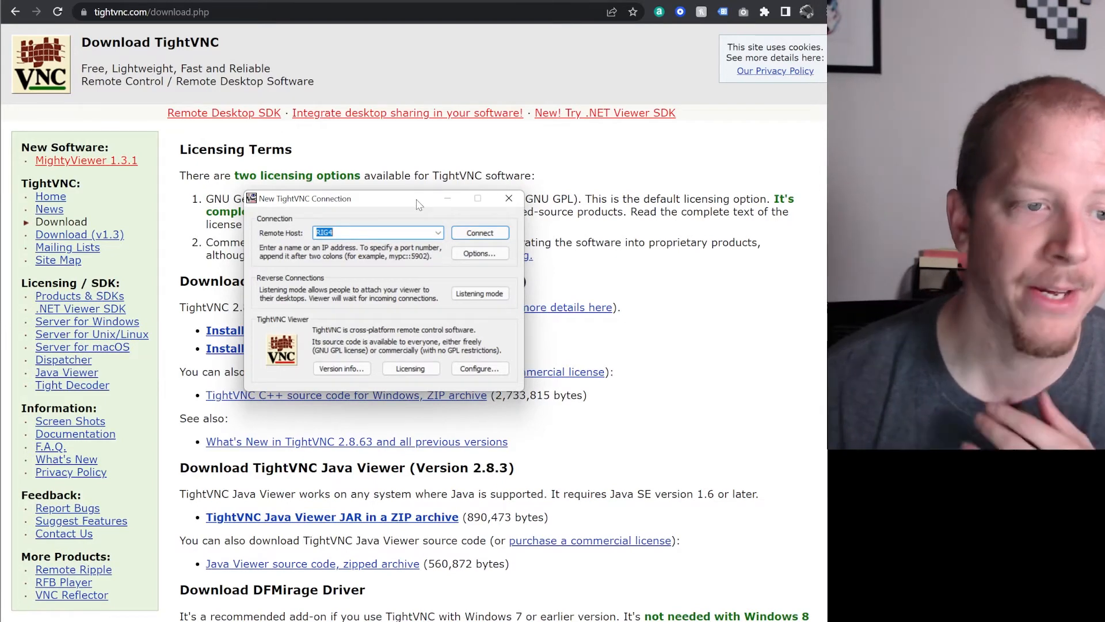
left_click_drag(354, 202, 376, 235)
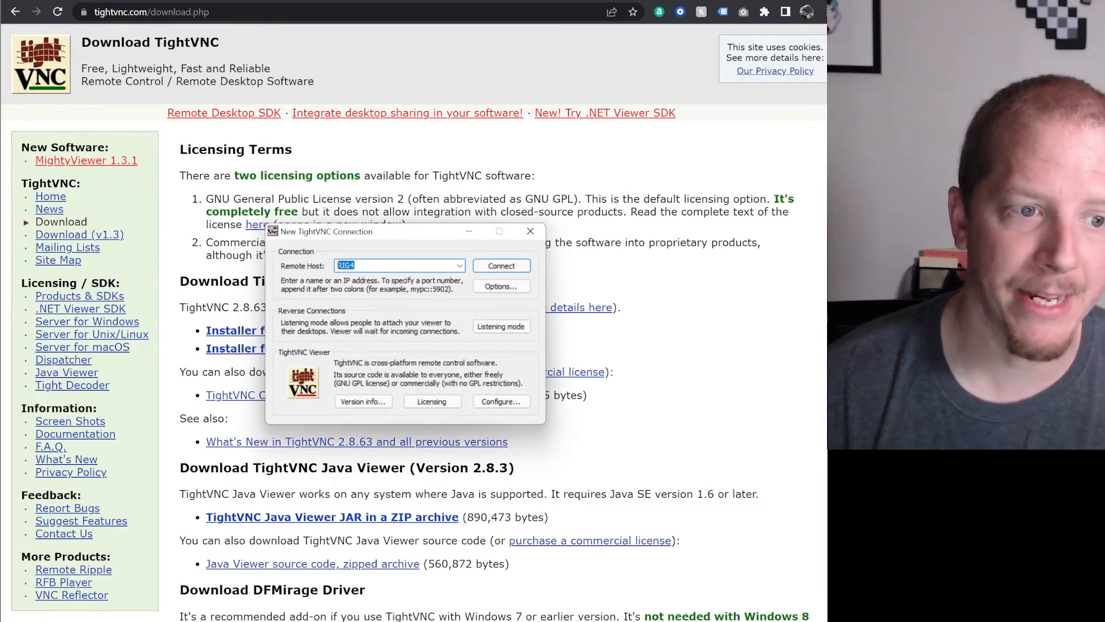
- Start a TightVNC connection to the remote host RIG4
left_click(355, 265)
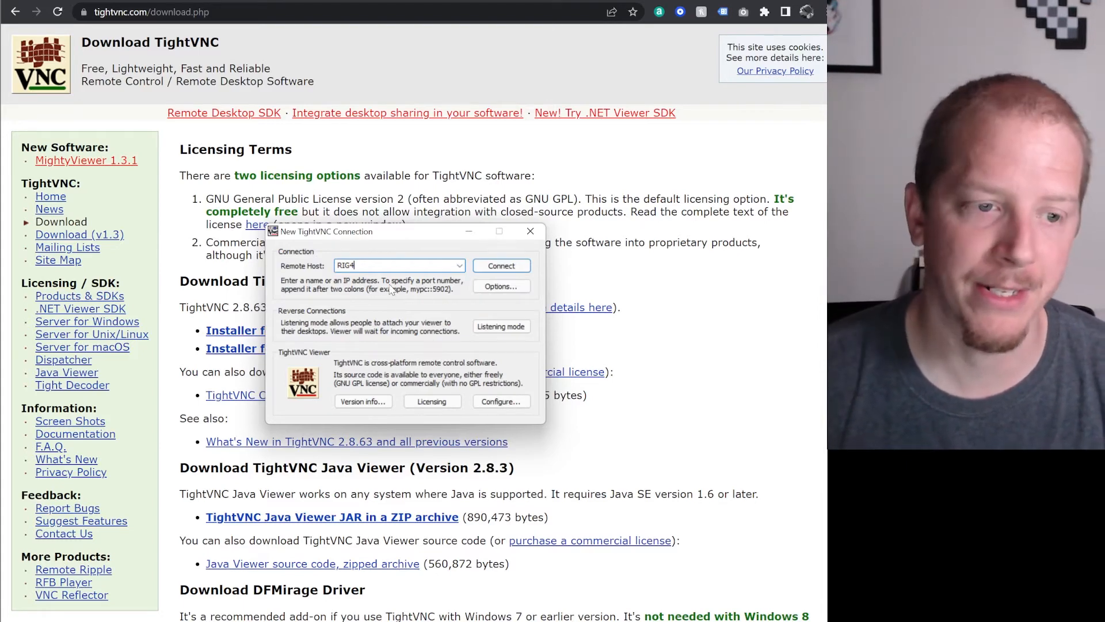
left_click_drag(403, 232, 414, 231)
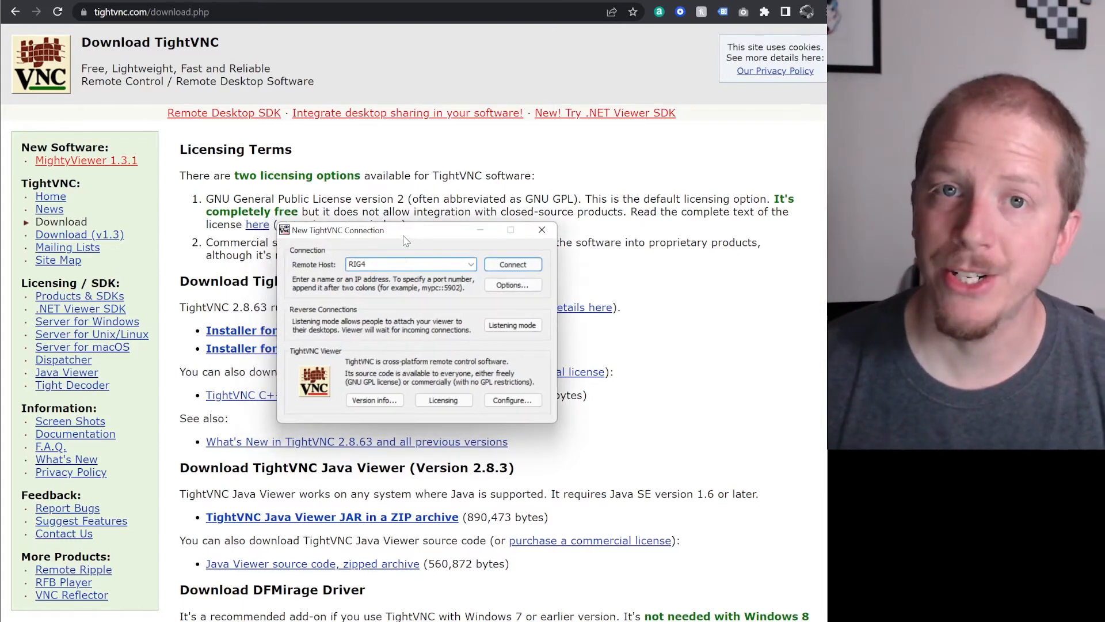
key("ctrl+a")
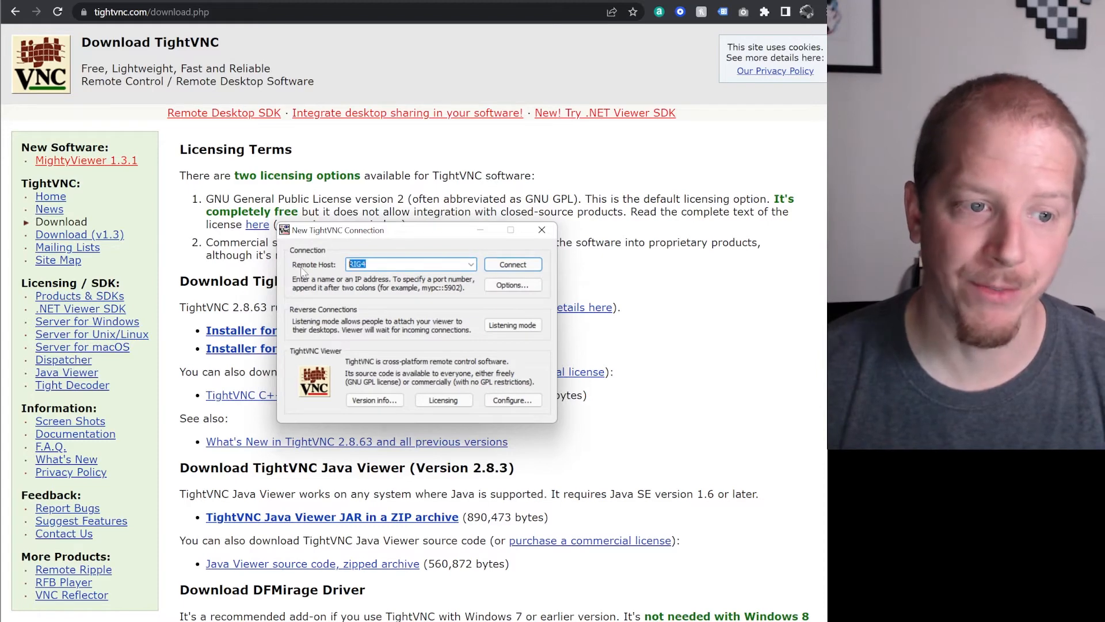
left_click(404, 265)
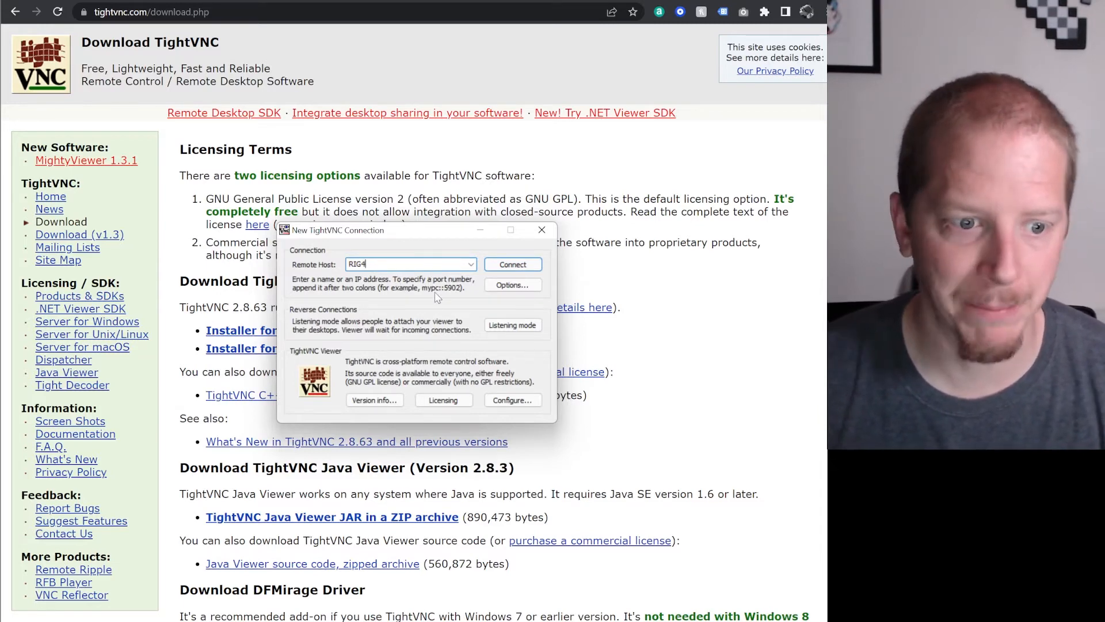
left_click_drag(397, 265, 305, 267)
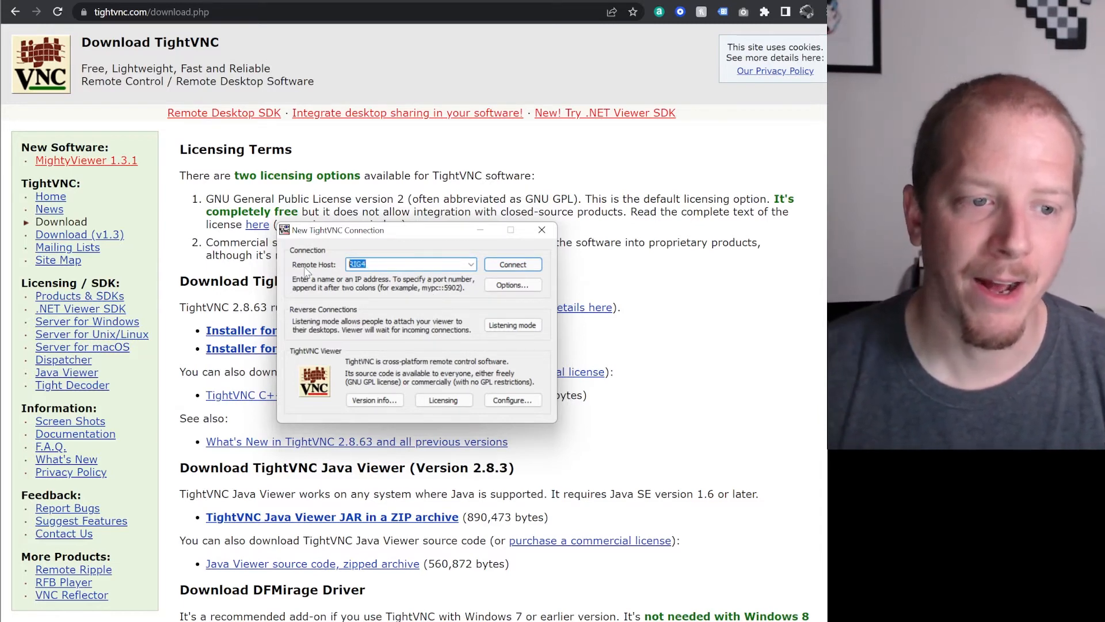
left_click(516, 266)
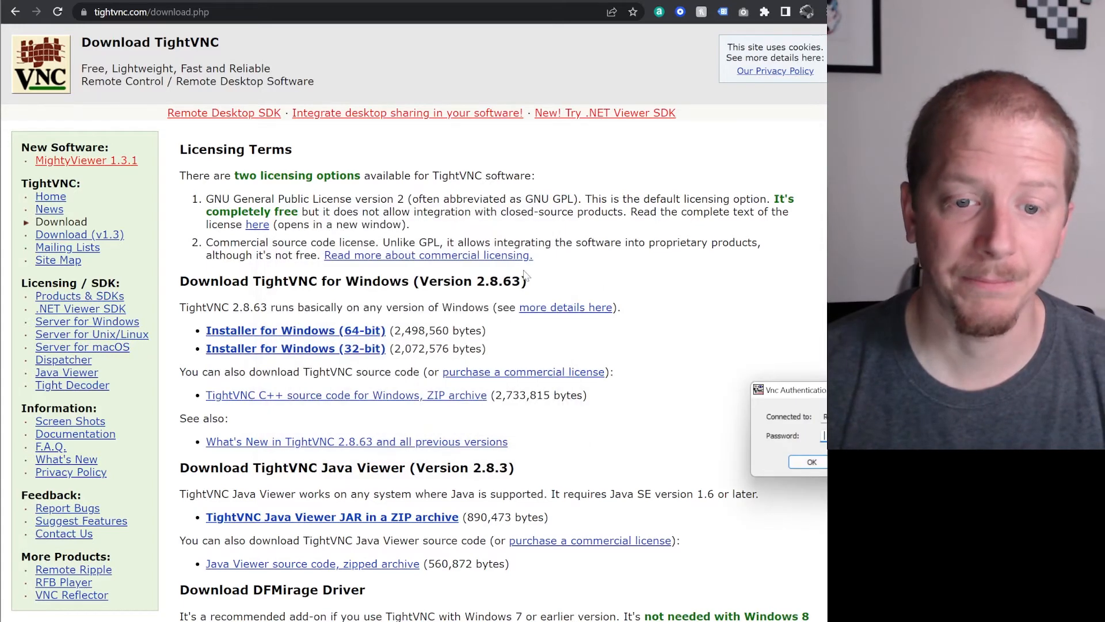
- Enter the remote access password in the VNC authentication dialog and log in to the remote computer
left_click_drag(838, 393, 537, 293)
type("********")
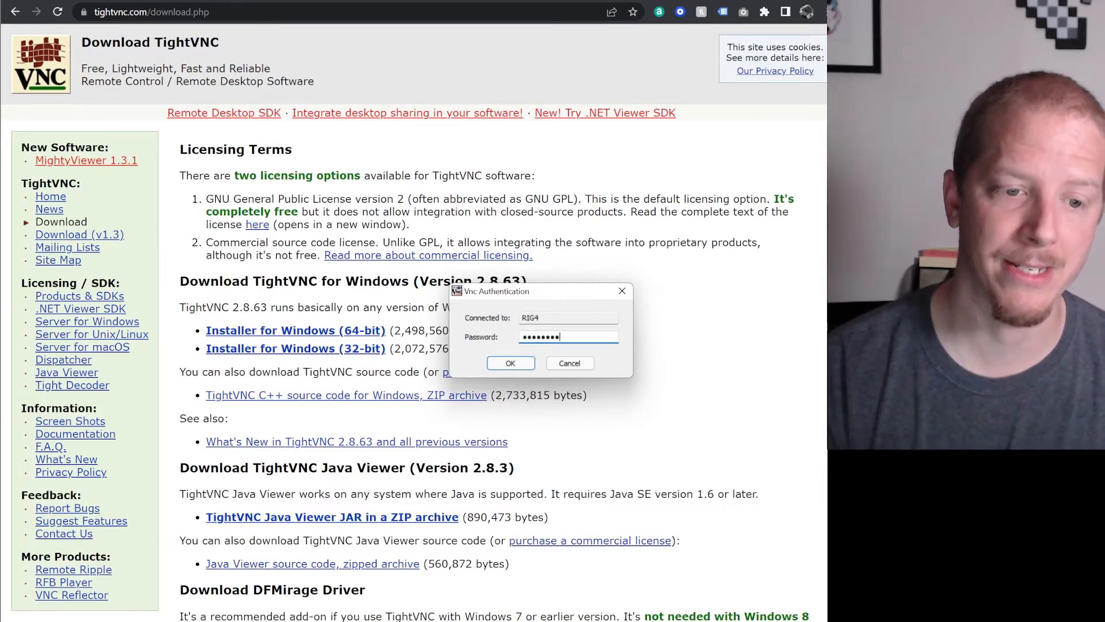
left_click(512, 364)
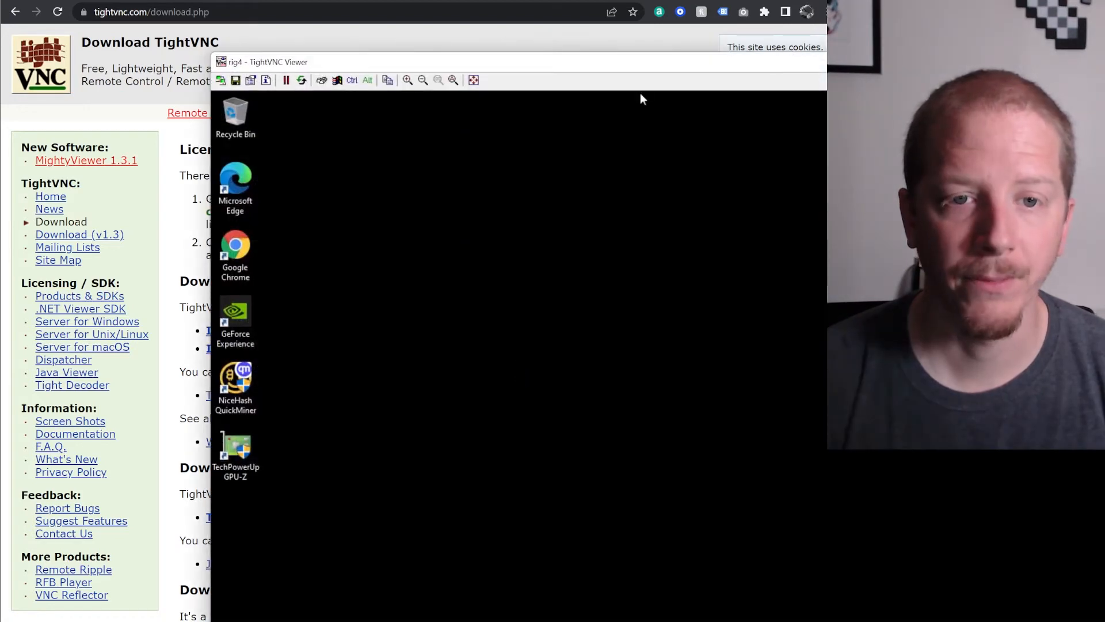
- Move the rig4 viewer window to the screen's upper-left corner, then bring up the remote Excavator console and shift it up slightly
left_click_drag(845, 65, 637, 13)
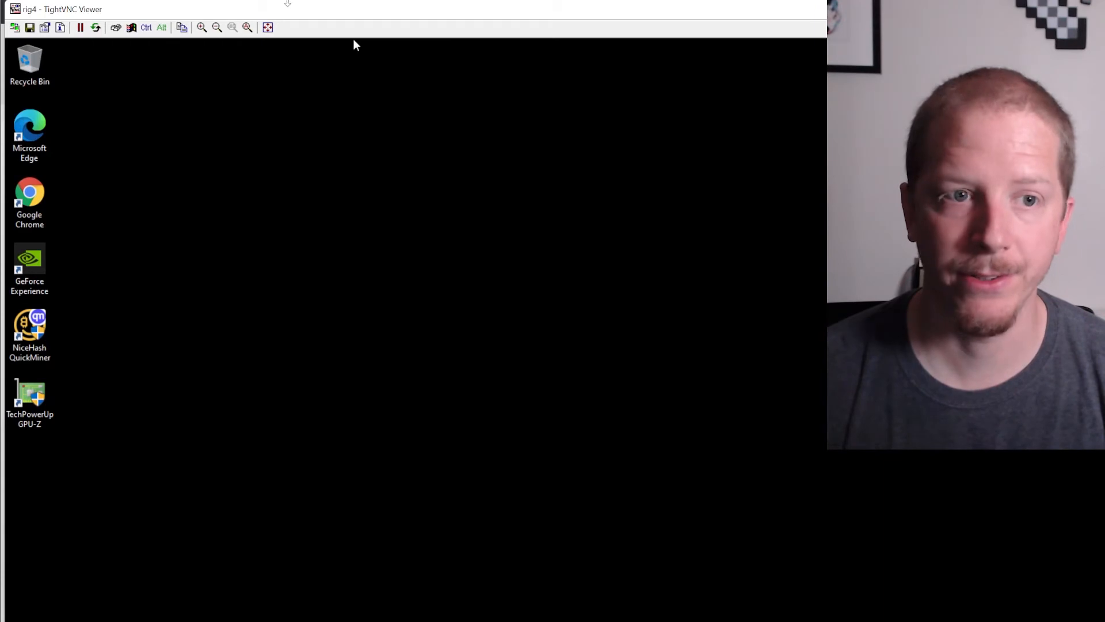
left_click(241, 619)
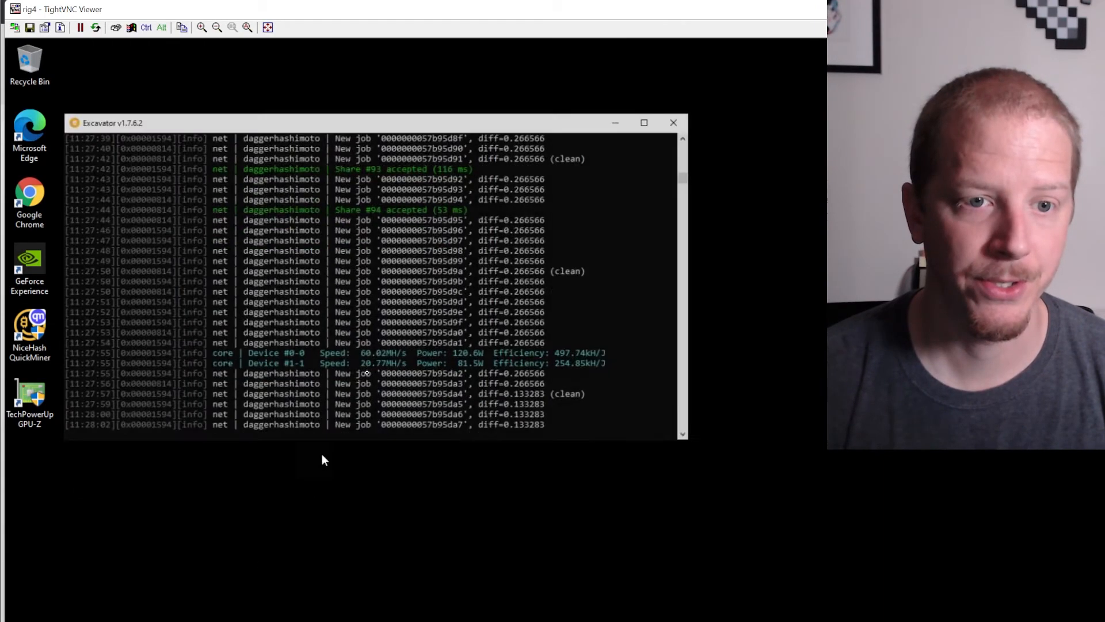
mouse_move(406, 101)
left_mouse_down()
mouse_move(455, 96)
mouse_move(416, 90)
left_mouse_up()
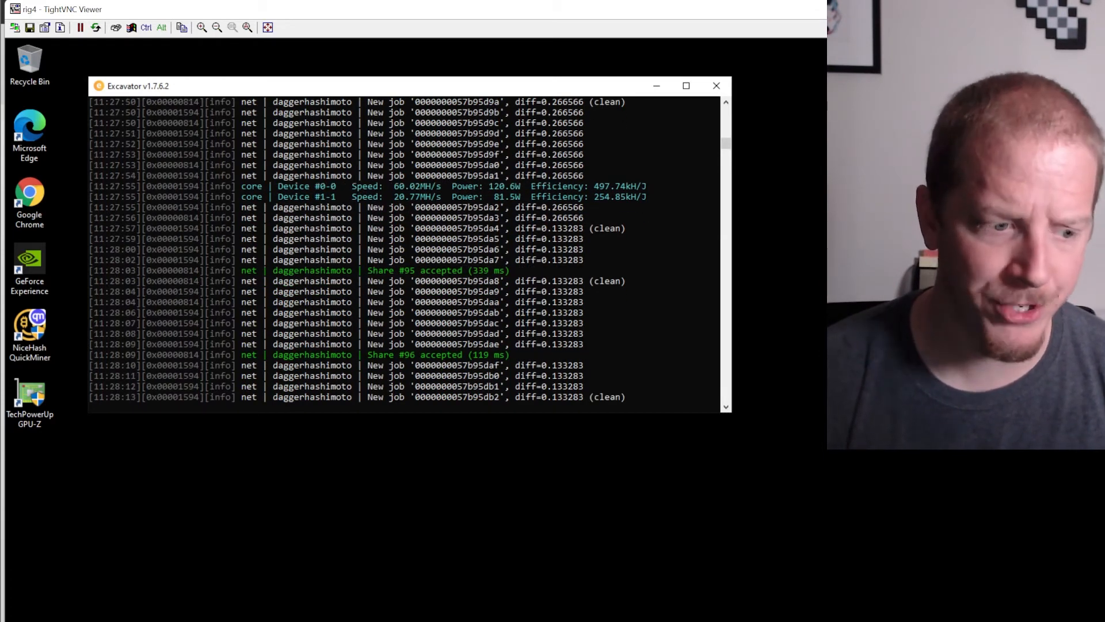
- Open Windows Settings on the remote computer, restore its window to a smaller size, and view the system's About page
key("super")
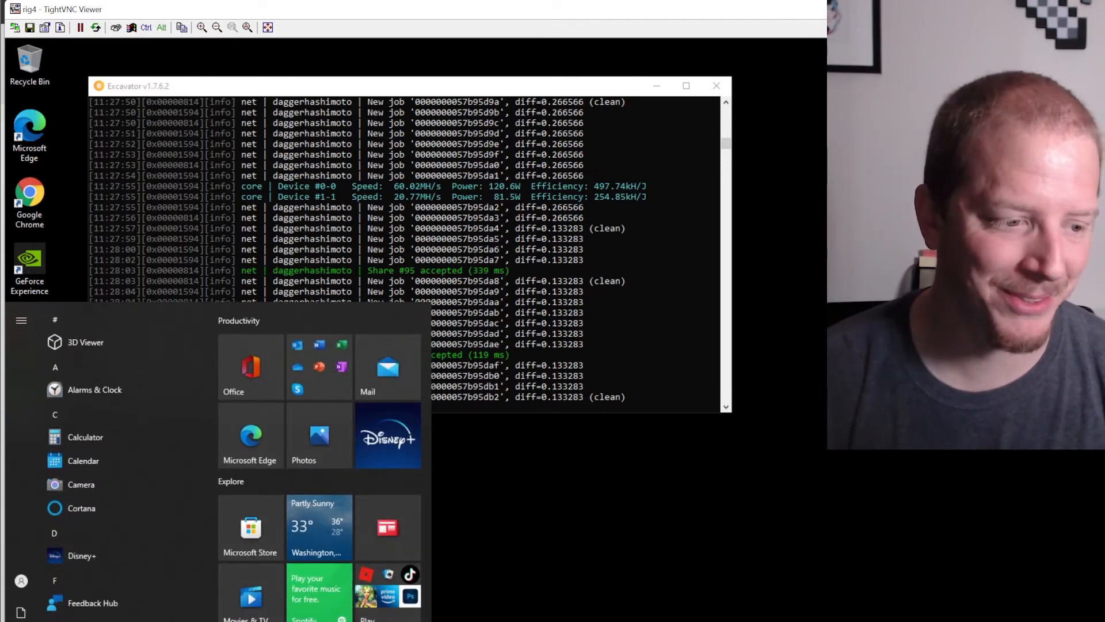
mouse_move(21, 618)
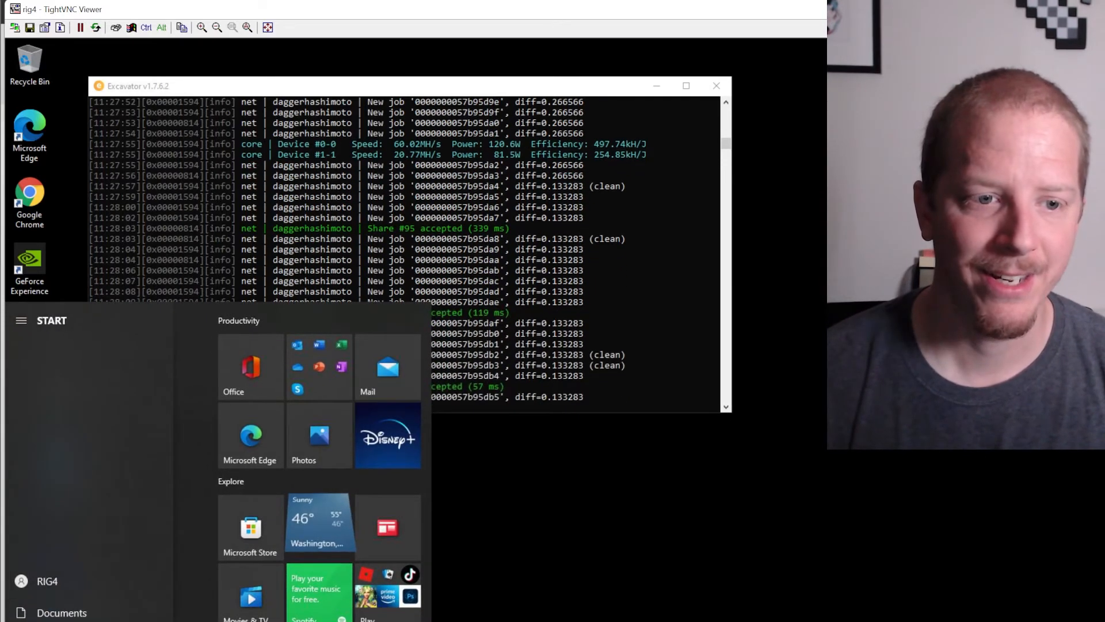
left_click(46, 621)
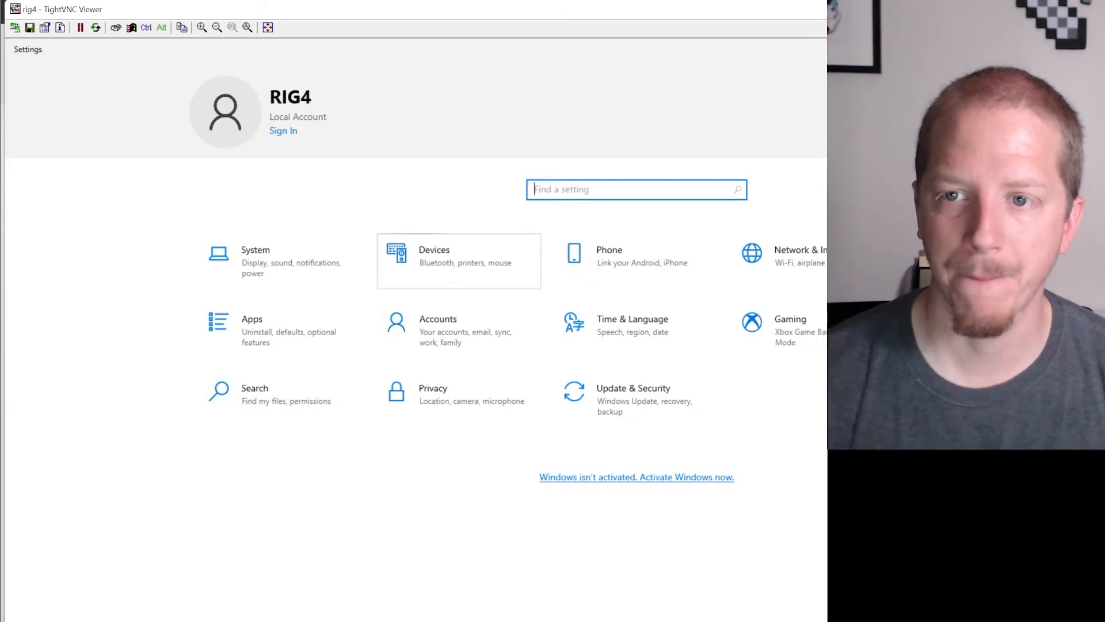
left_click(1104, 50)
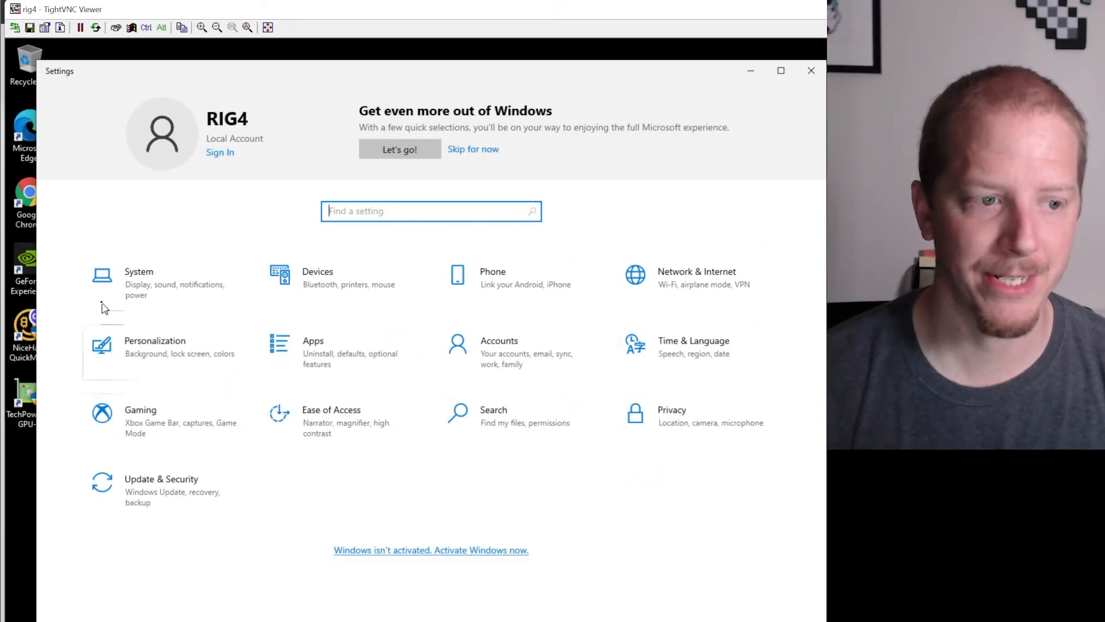
left_click(142, 283)
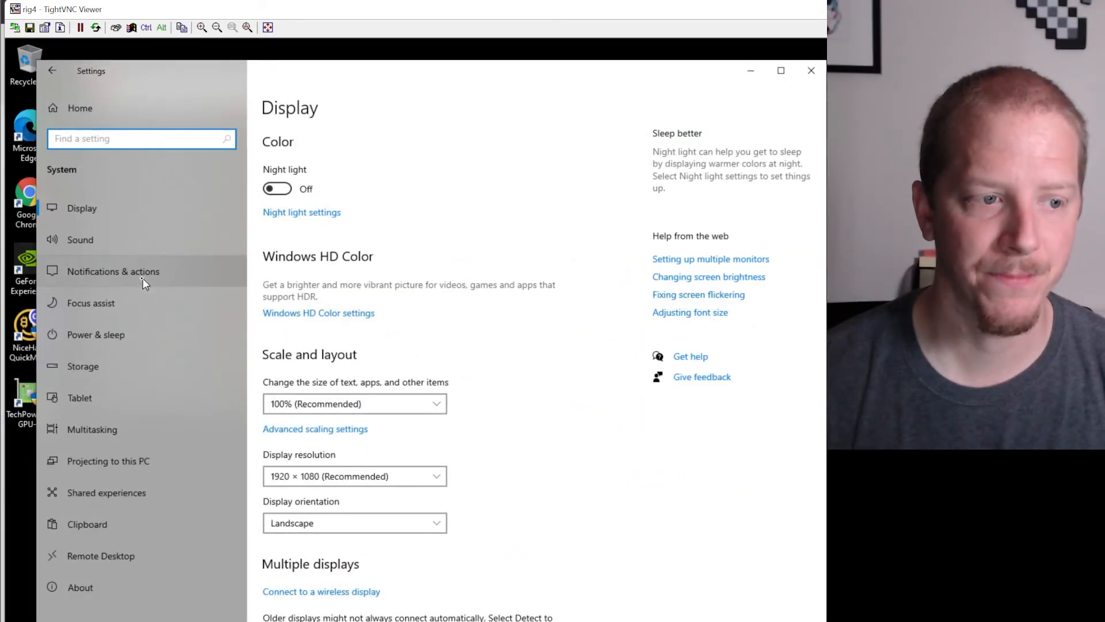
left_click(89, 584)
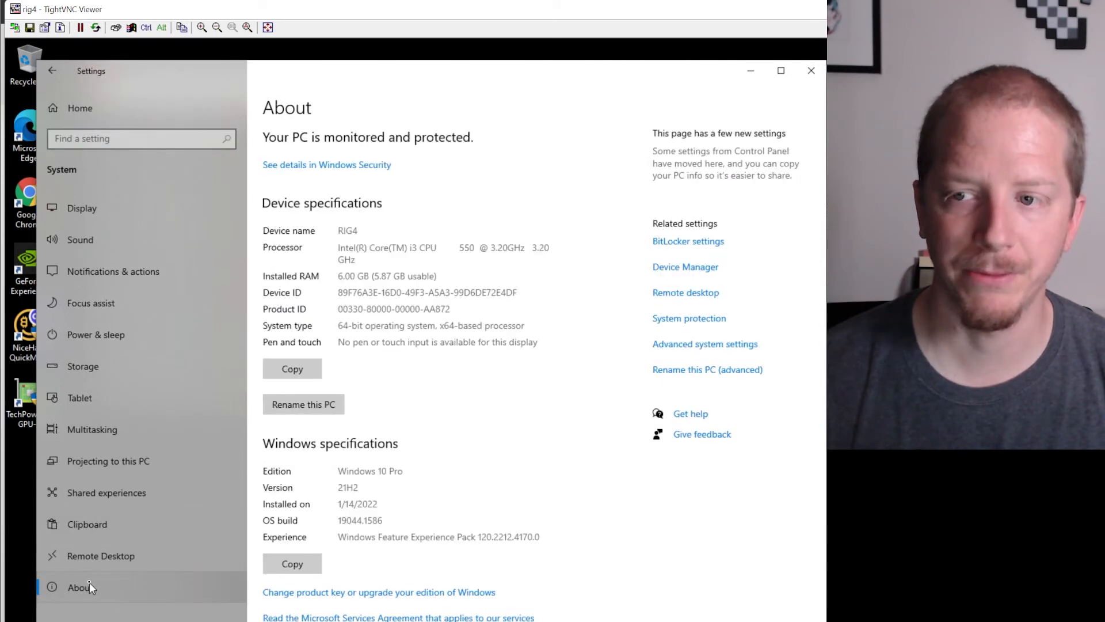
- Try out renaming the remote PC with the name RIG4, clear the entry, and cancel the renaming
left_click(308, 407)
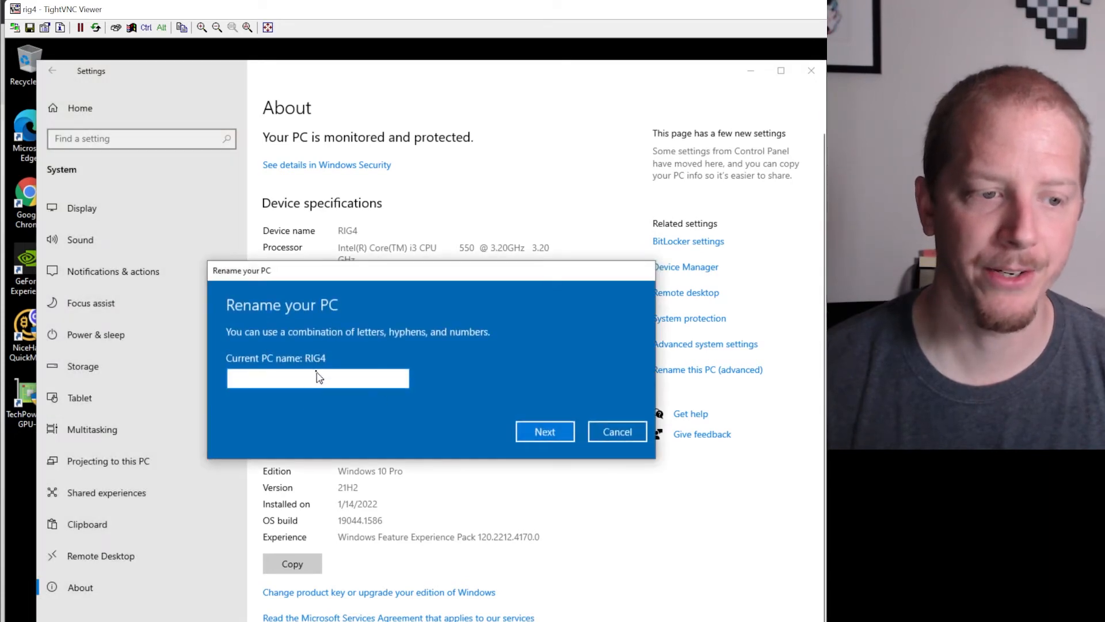
type("RIG4")
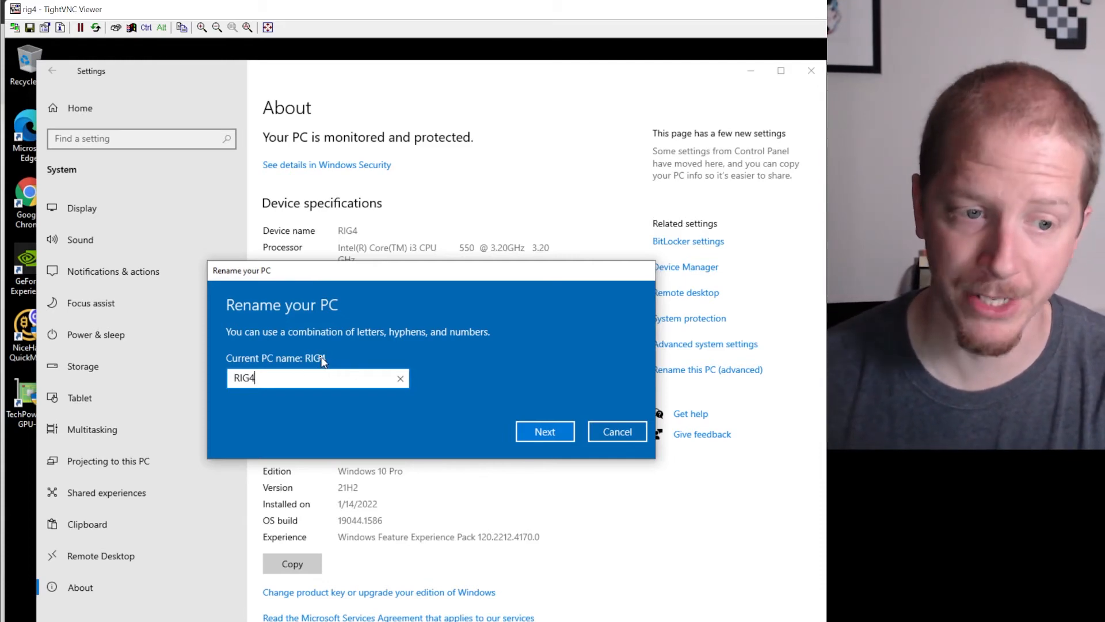
key("BackSpace")
key("BackSpace")
key("BackSpace")
key("BackSpace")
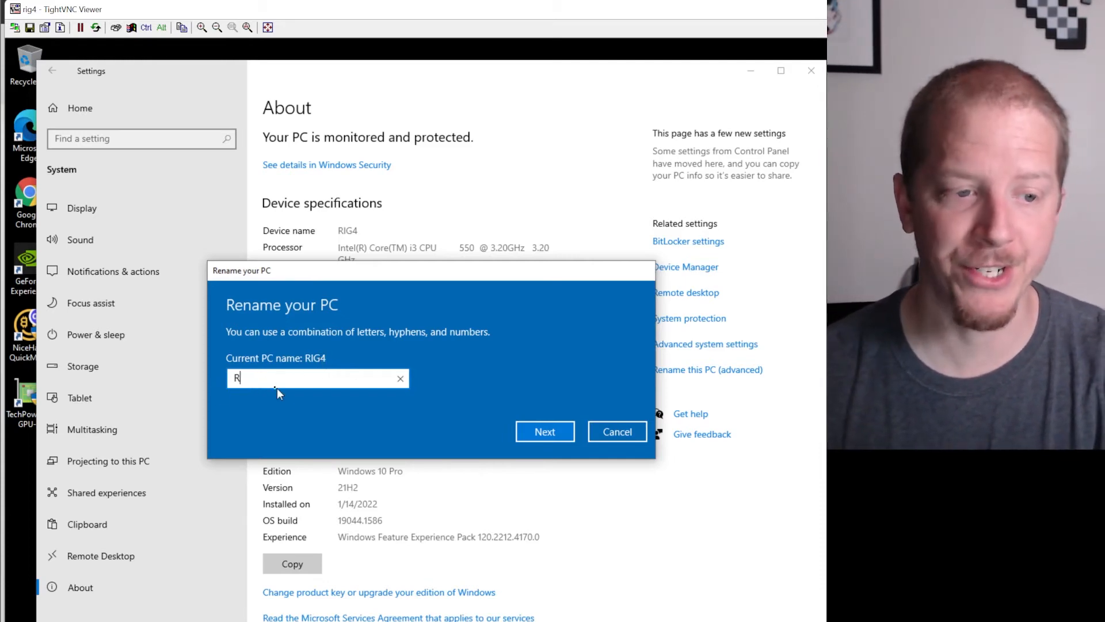
left_click(627, 437)
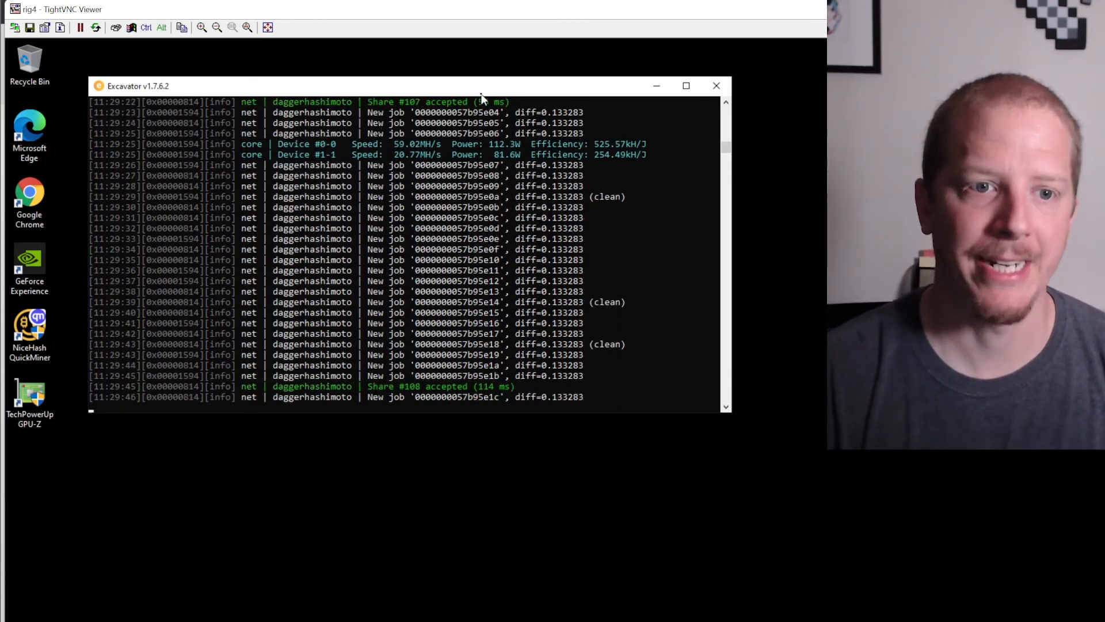
- Move the Excavator console window slightly sideways on the remote desktop
mouse_move(482, 99)
left_mouse_down()
mouse_move(528, 100)
mouse_move(468, 98)
left_mouse_up()
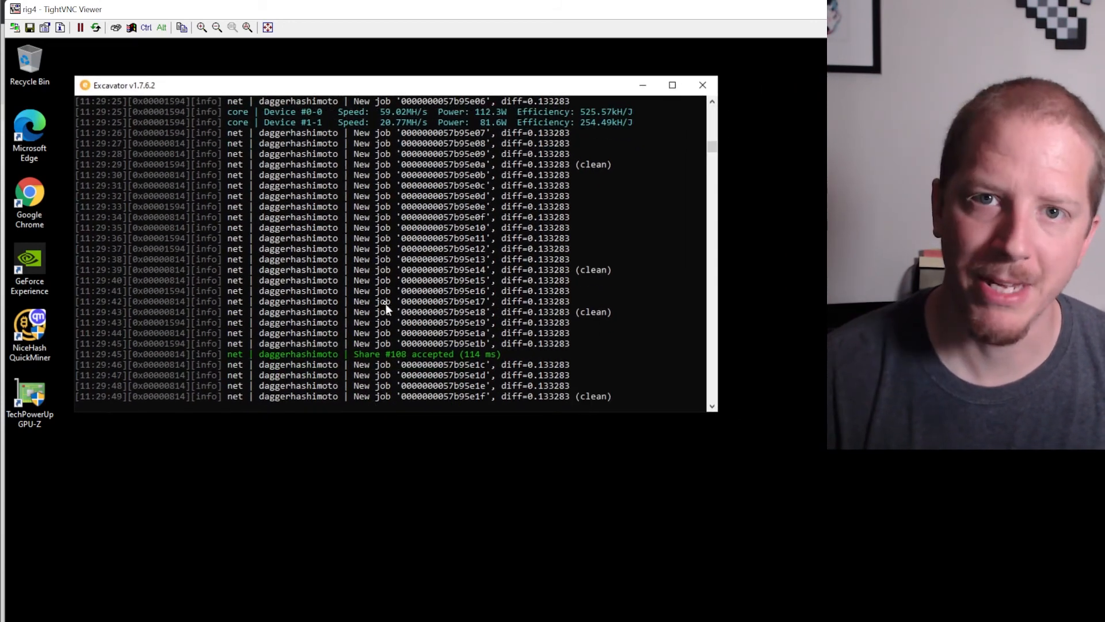